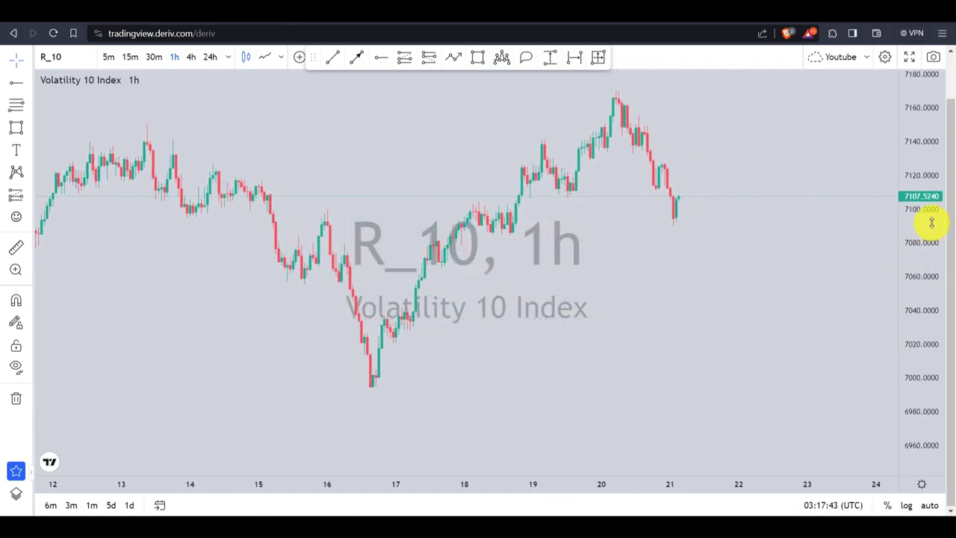
# Step: Switch the Volatility 10 Index chart from hourly candles to the 4-hour interval
pyautogui.moveTo(932, 222); pyautogui.dragTo(924, 269)
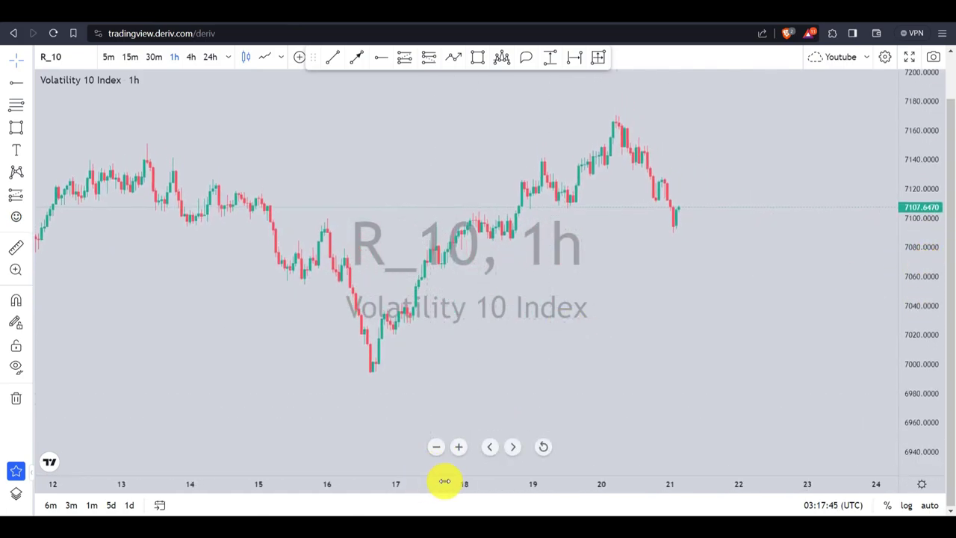
pyautogui.moveTo(444, 482); pyautogui.dragTo(568, 488)
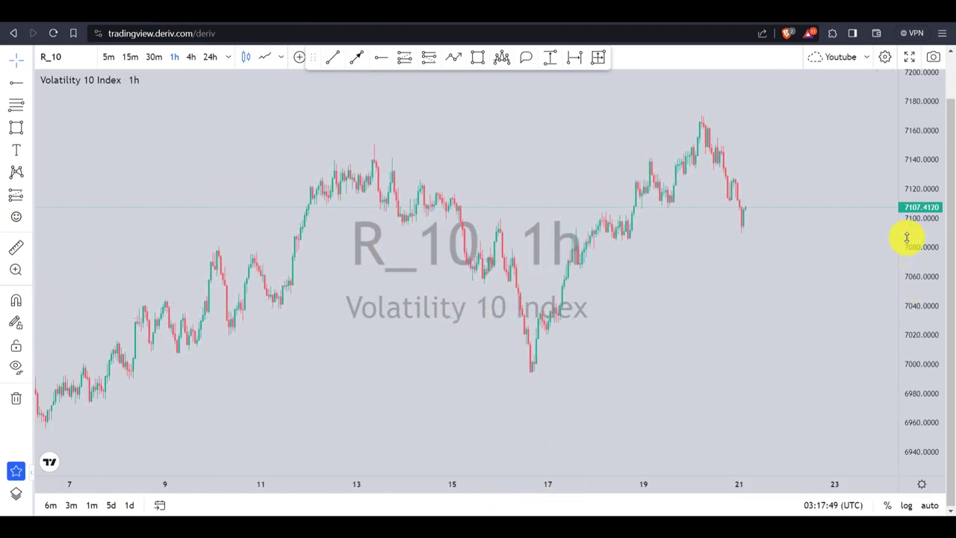
pyautogui.moveTo(916, 231); pyautogui.dragTo(911, 280)
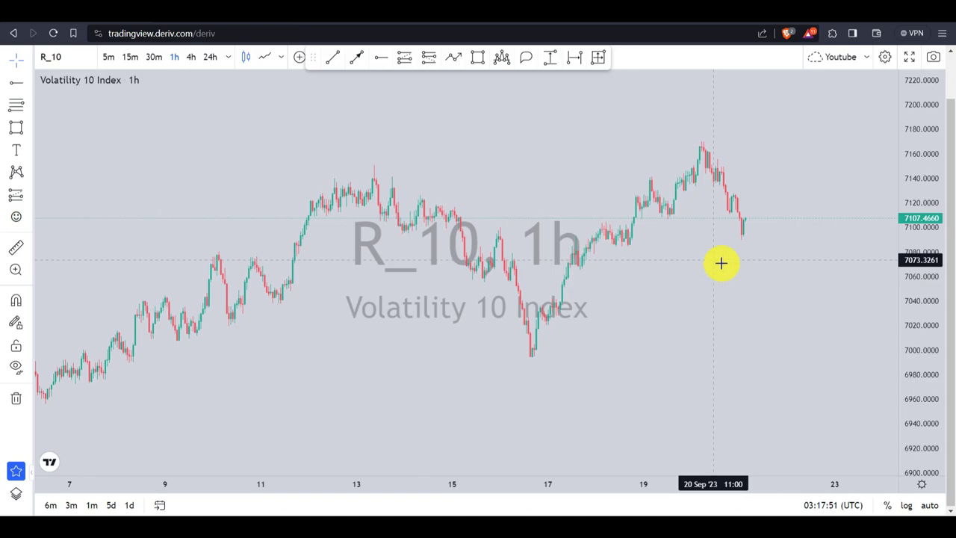
pyautogui.moveTo(721, 263); pyautogui.dragTo(774, 269)
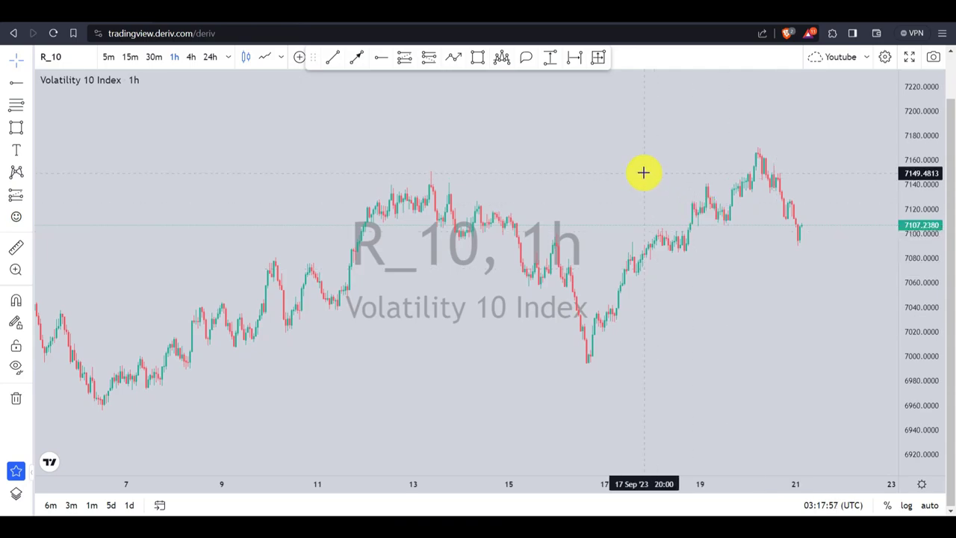
pyautogui.moveTo(644, 173); pyautogui.dragTo(608, 165)
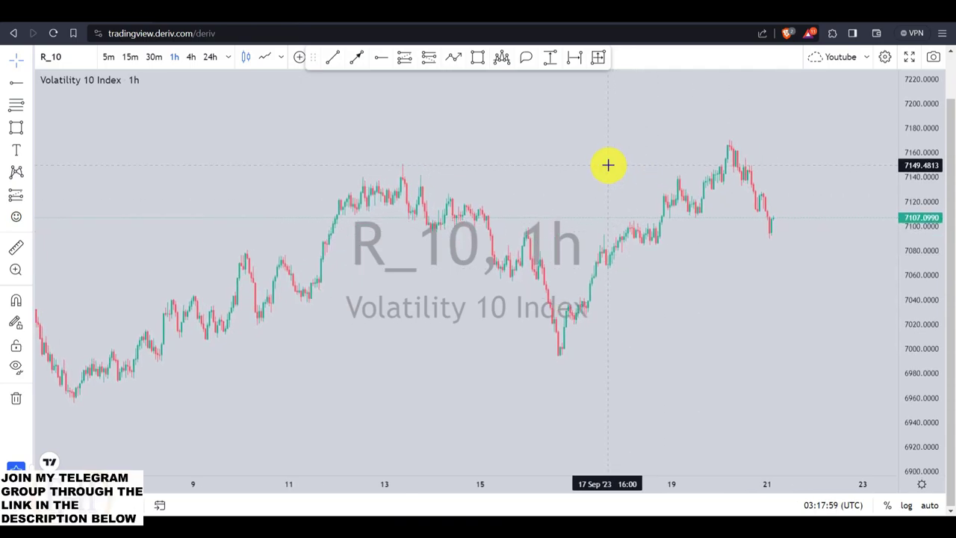
pyautogui.write('4H')
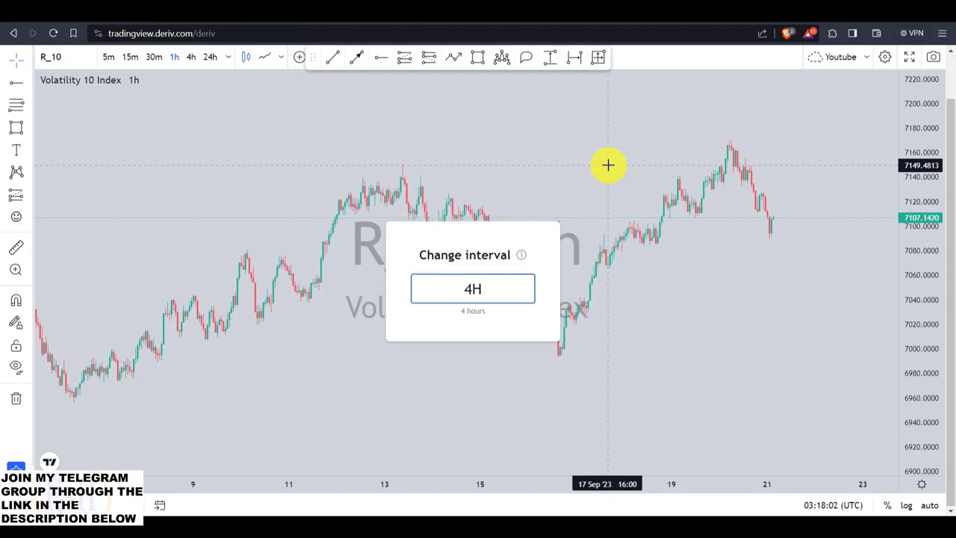
pyautogui.press('Return')
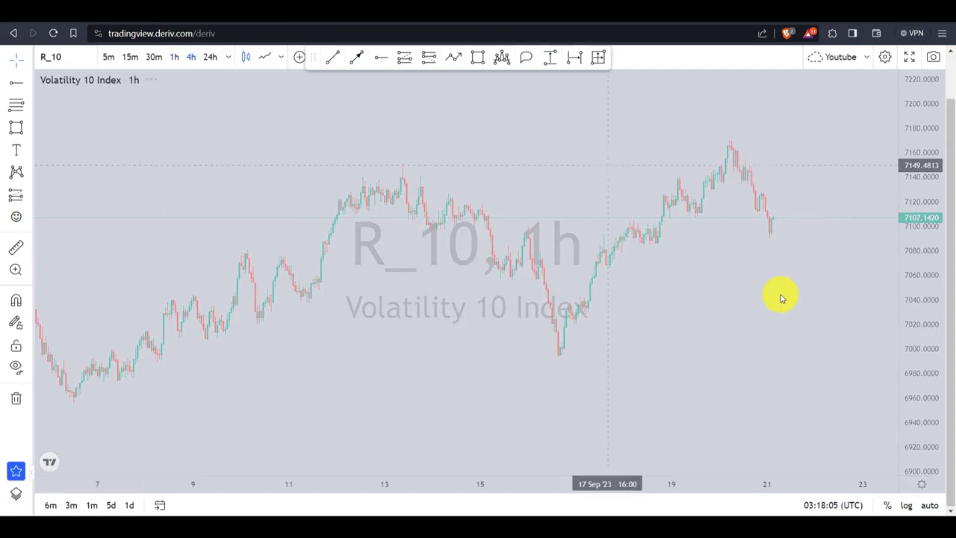
# Step: Draw an arrow from about 7000 up to about 7064, pointing at the latest bullish leg after the mid-September low
pyautogui.moveTo(912, 165)
pyautogui.mouseDown()
pyautogui.moveTo(911, 240)
pyautogui.moveTo(896, 297)
pyautogui.moveTo(785, 303)
pyautogui.mouseUp()
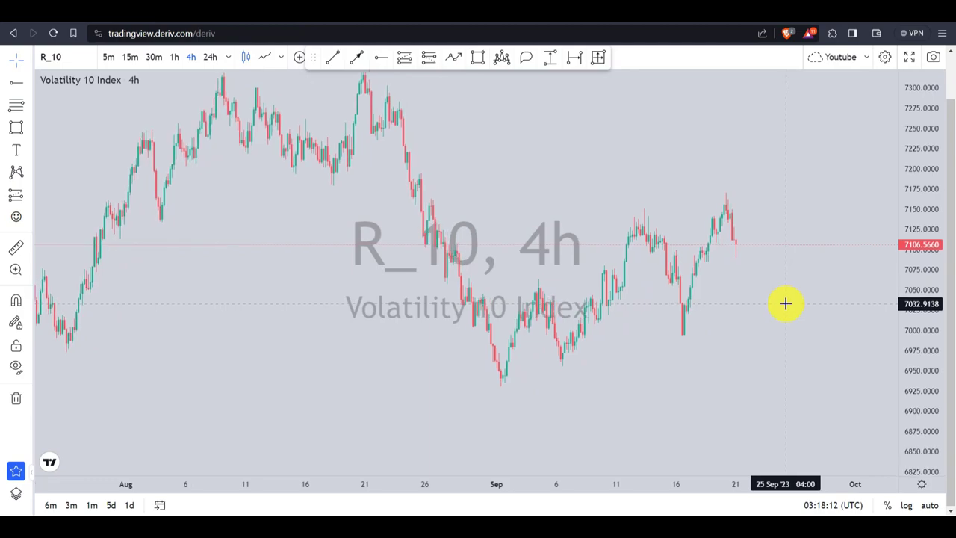
pyautogui.click(357, 57)
pyautogui.click(778, 330)
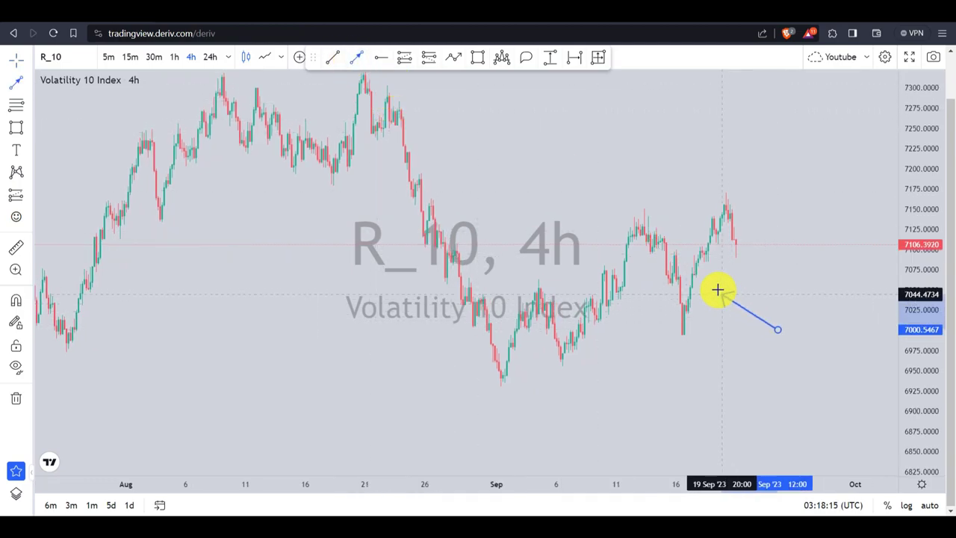
pyautogui.click(705, 280)
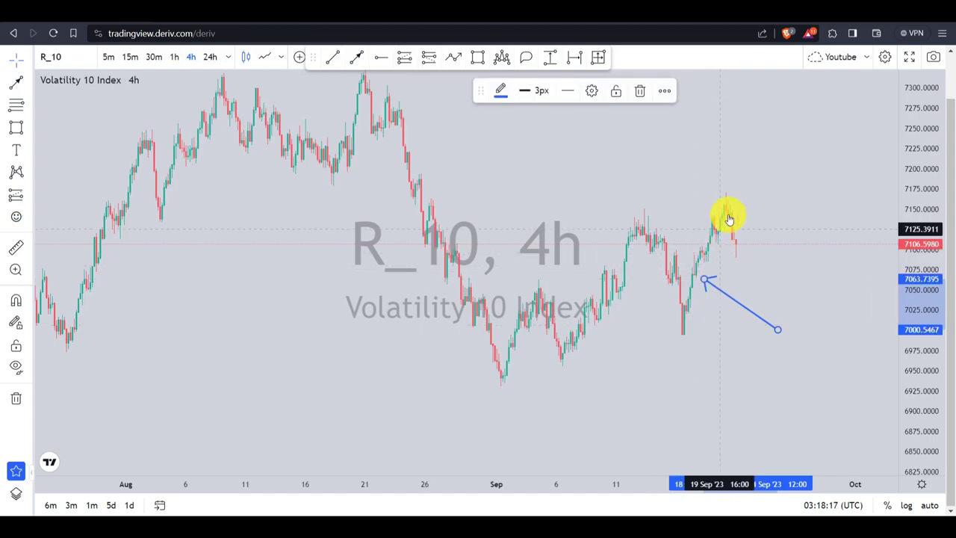
pyautogui.click(841, 281)
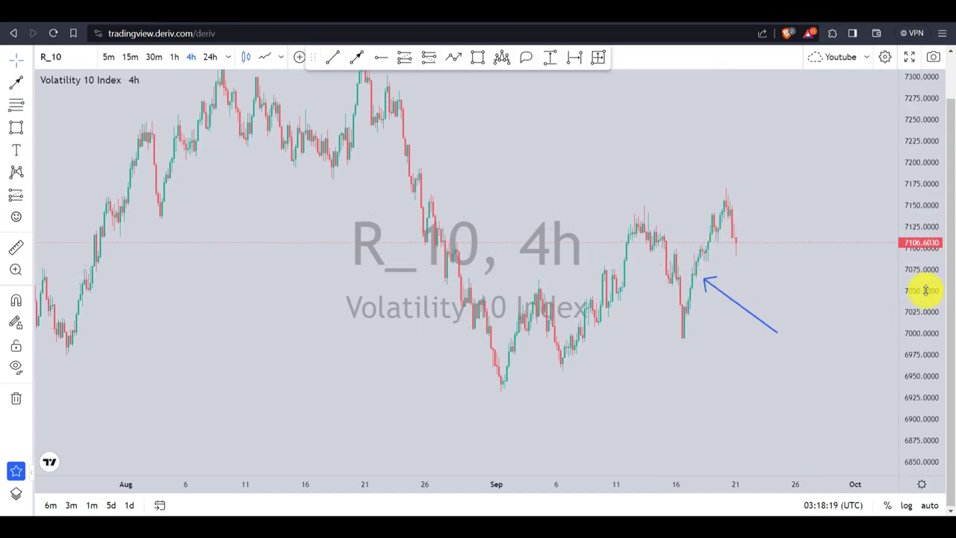
# Step: Draw a thin rectangle zone from 16 to 23 September and shift it to span about 7105.8 to 7117.4
pyautogui.moveTo(600, 484); pyautogui.dragTo(563, 486)
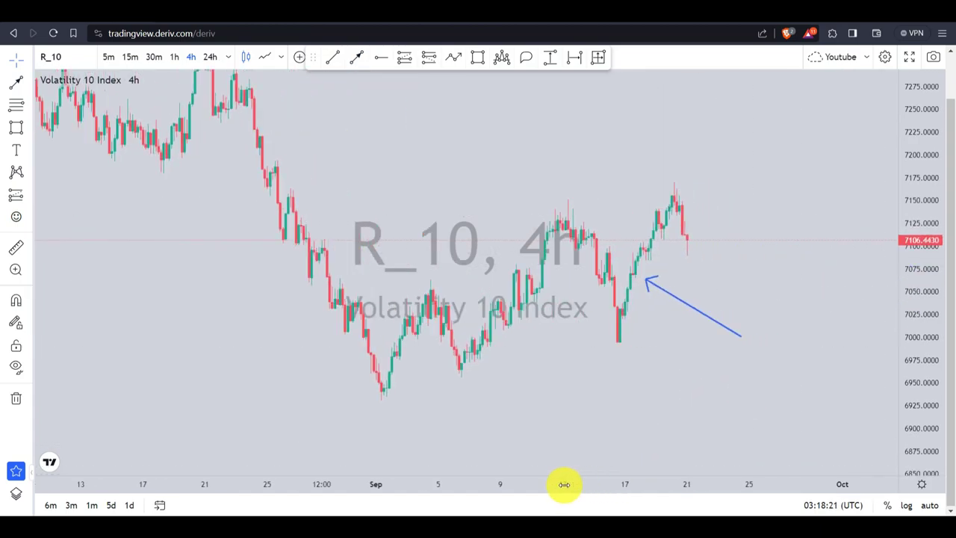
pyautogui.click(477, 60)
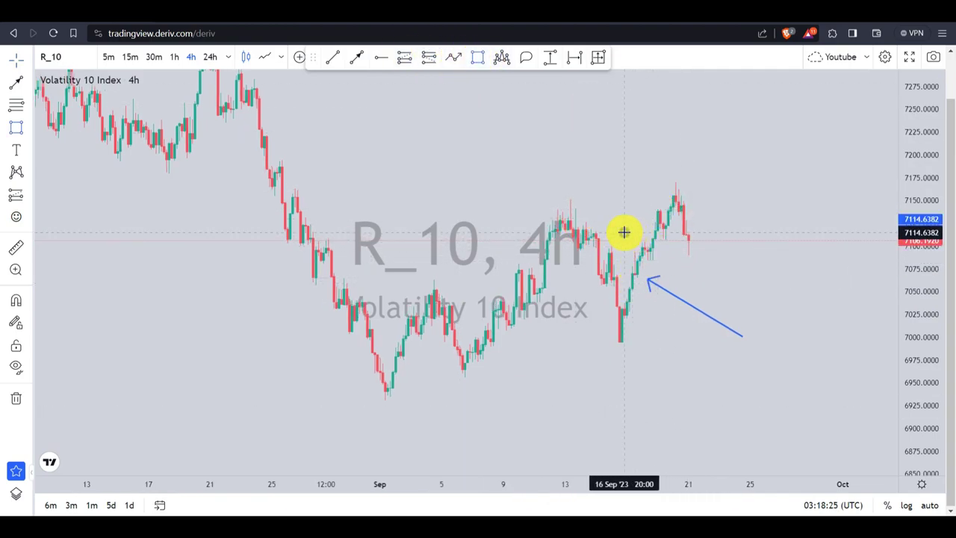
pyautogui.moveTo(624, 232)
pyautogui.mouseDown()
pyautogui.moveTo(752, 241)
pyautogui.moveTo(721, 240)
pyautogui.mouseUp()
pyautogui.click(715, 219)
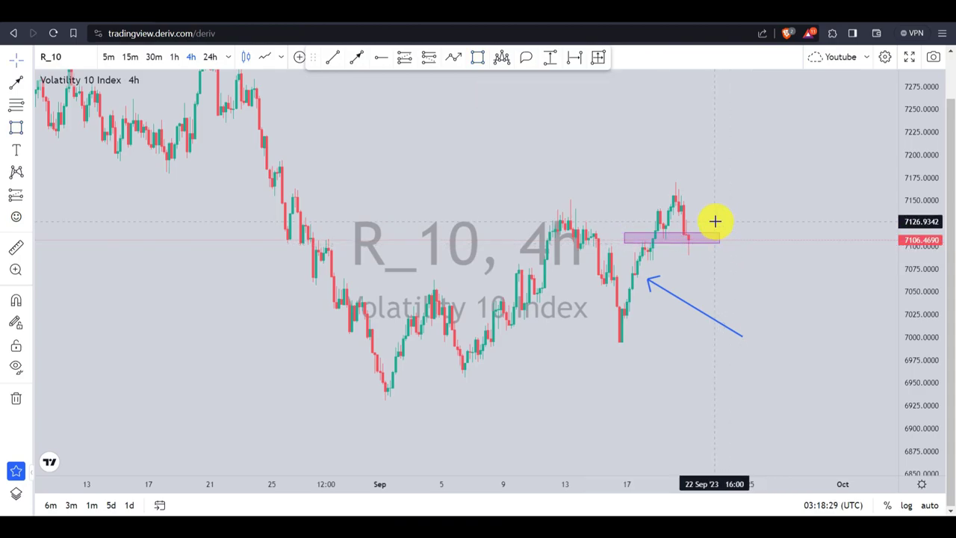
pyautogui.click(694, 239)
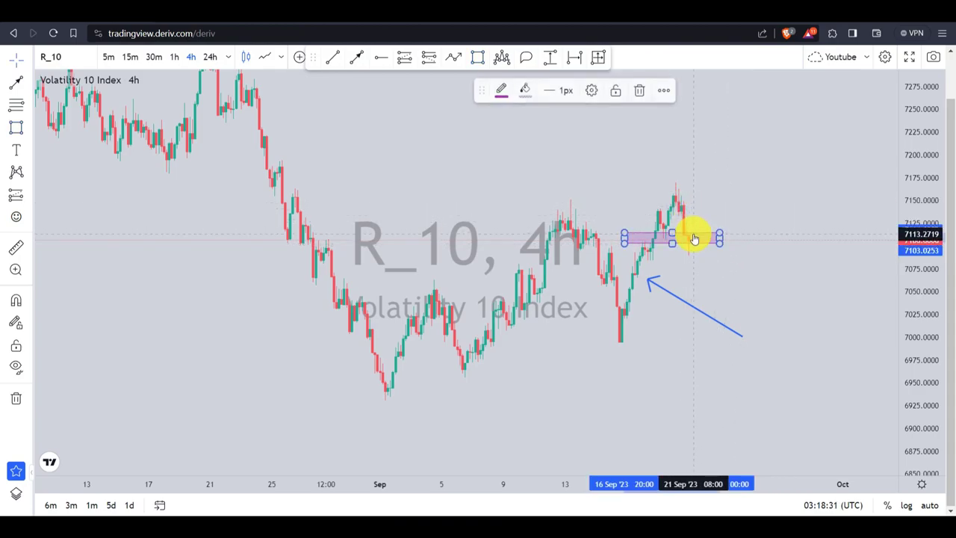
pyautogui.moveTo(695, 235); pyautogui.dragTo(690, 232)
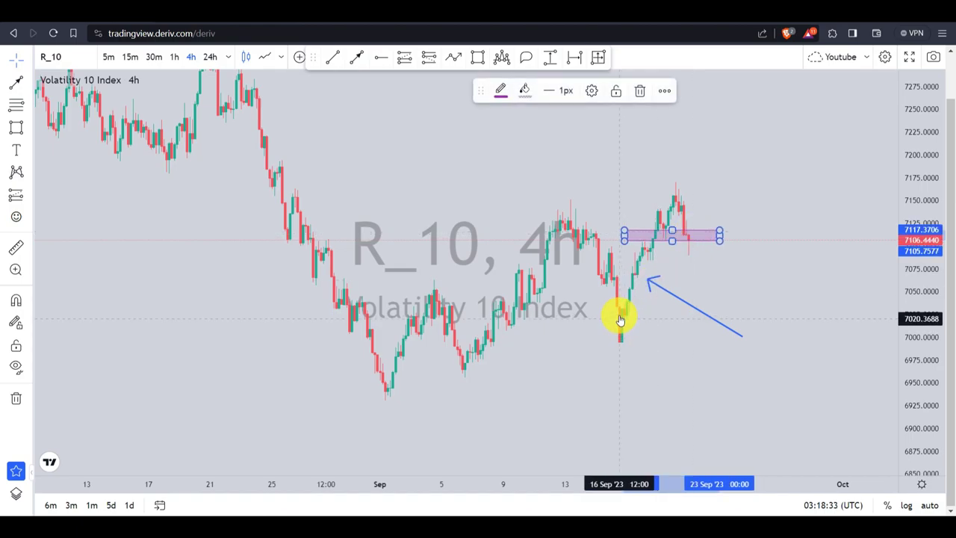
pyautogui.click(702, 274)
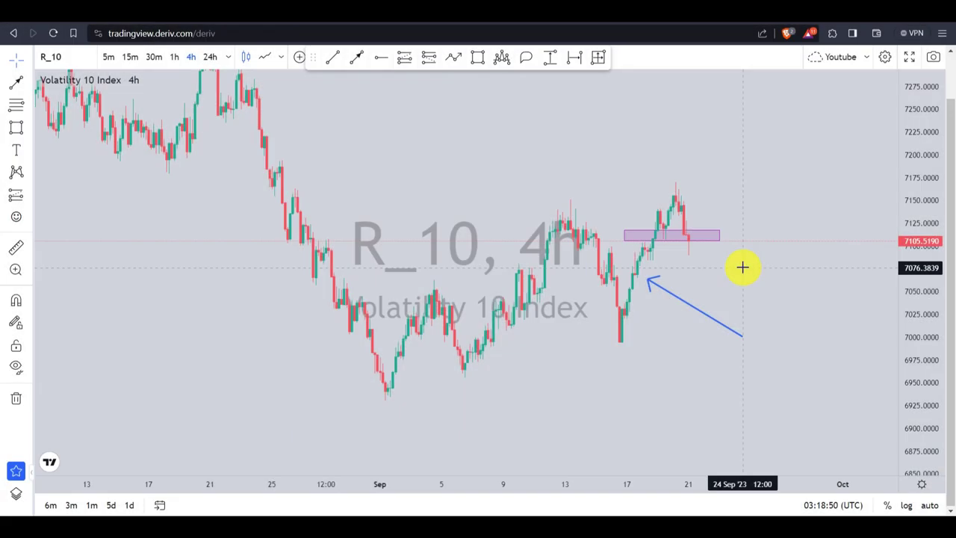
# Step: Draw a rectangle around the most recent peak and decline, spanning about 7090 to 7172
pyautogui.moveTo(907, 346); pyautogui.dragTo(913, 306)
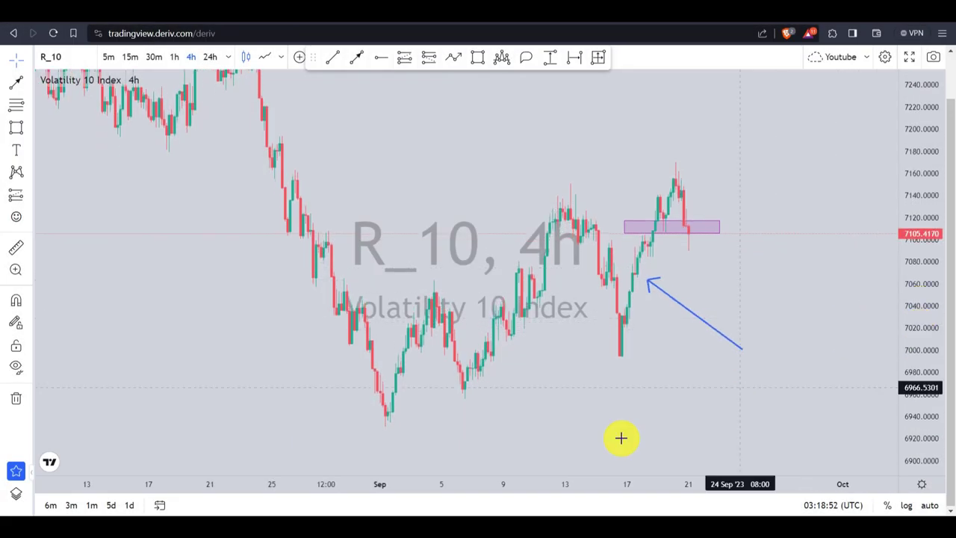
pyautogui.moveTo(588, 483); pyautogui.dragTo(495, 478)
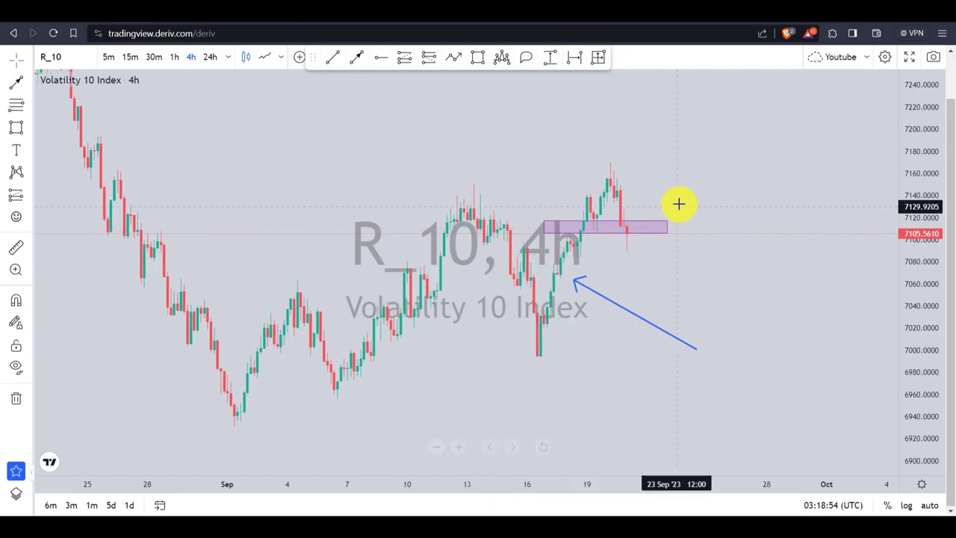
pyautogui.moveTo(744, 229); pyautogui.dragTo(824, 220)
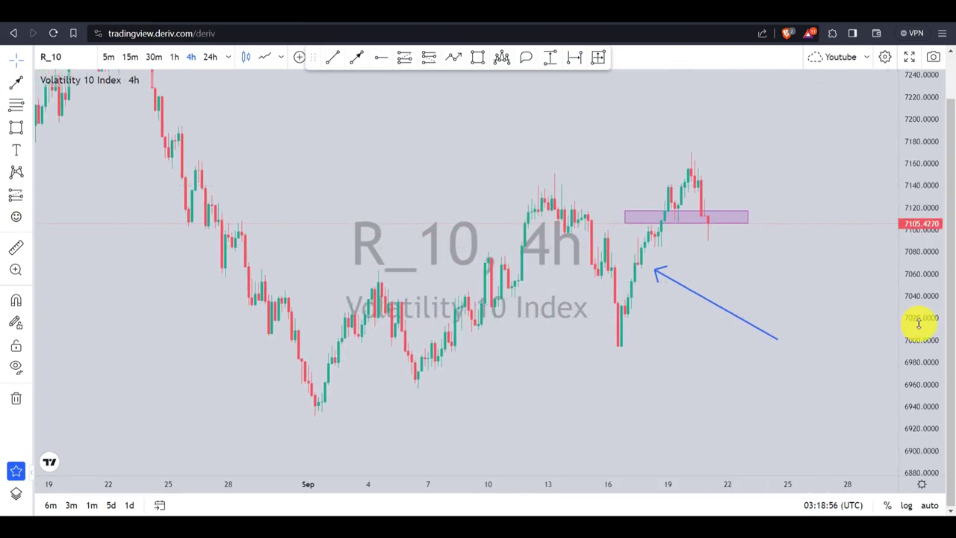
pyautogui.moveTo(919, 322); pyautogui.dragTo(919, 299)
pyautogui.click(484, 66)
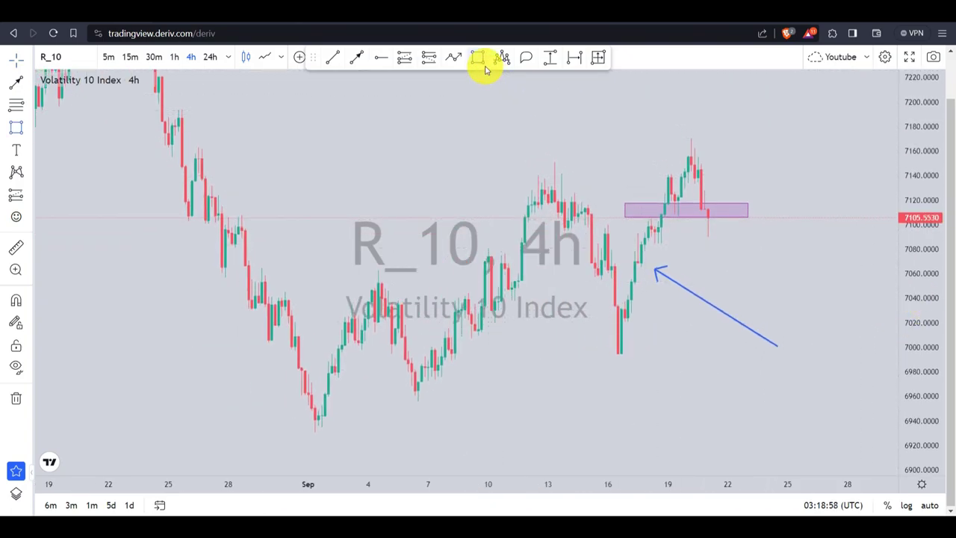
pyautogui.moveTo(681, 136)
pyautogui.mouseDown()
pyautogui.moveTo(728, 192)
pyautogui.moveTo(732, 239)
pyautogui.mouseUp()
pyautogui.click(785, 154)
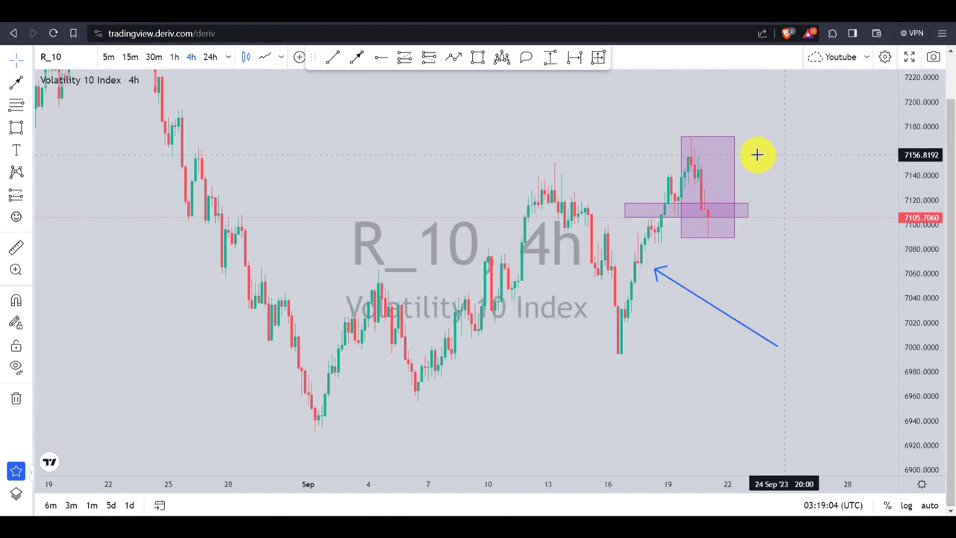
pyautogui.click(694, 161)
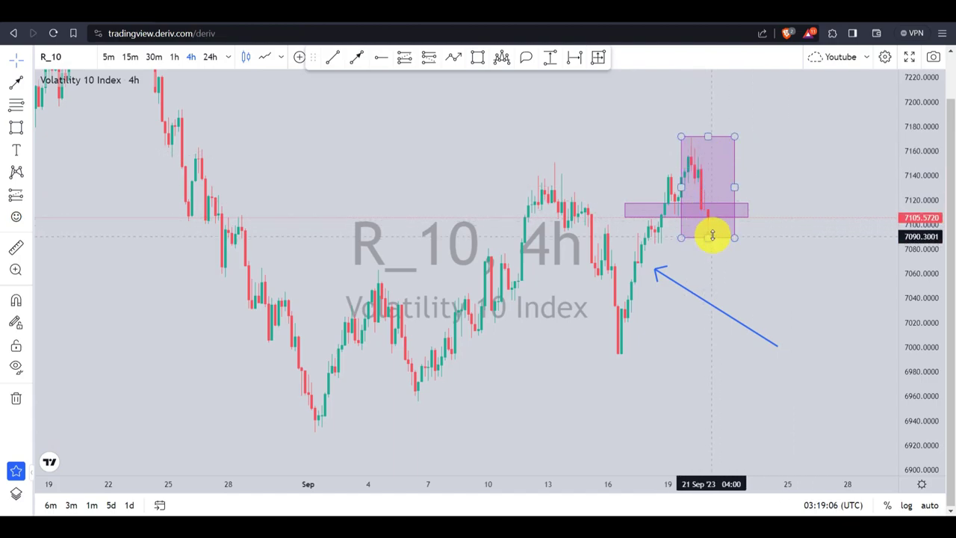
pyautogui.press('Escape')
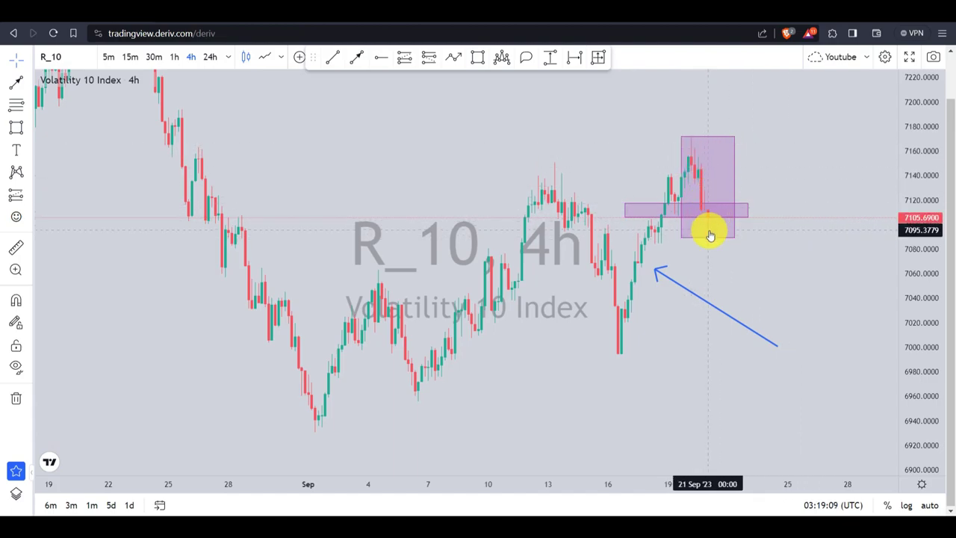
pyautogui.click(689, 160)
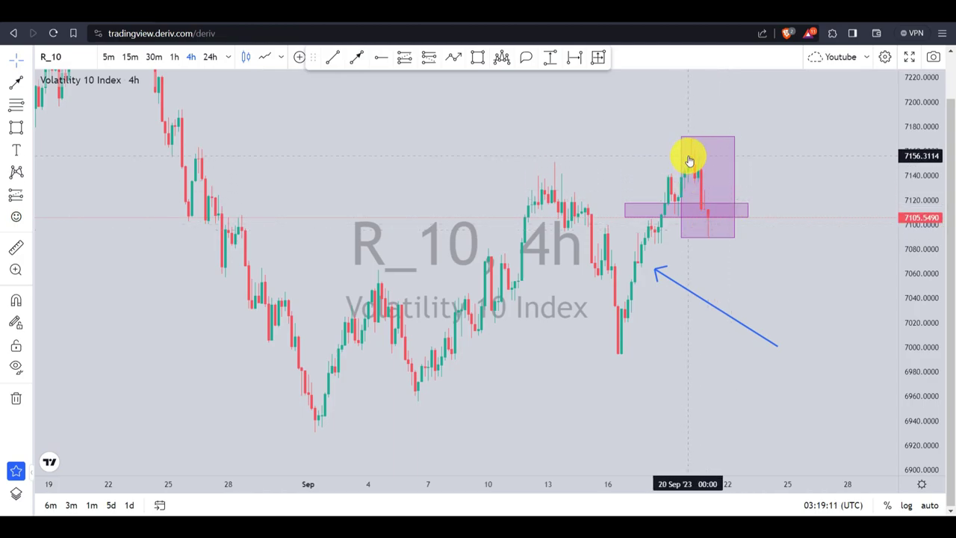
pyautogui.press('Escape')
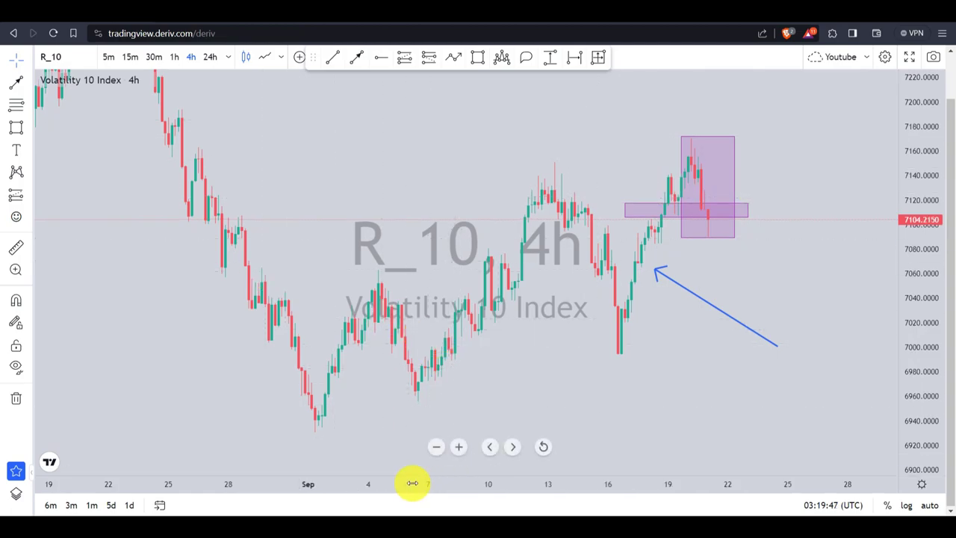
# Step: Switch the chart to the 30-minute interval
pyautogui.moveTo(412, 481); pyautogui.dragTo(517, 480)
pyautogui.moveTo(924, 177); pyautogui.dragTo(919, 286)
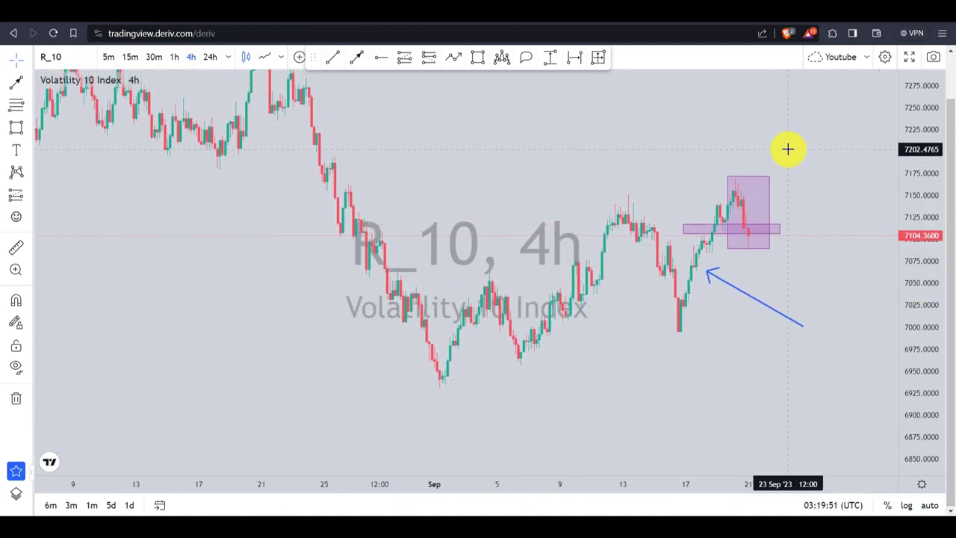
pyautogui.moveTo(788, 148); pyautogui.dragTo(798, 173)
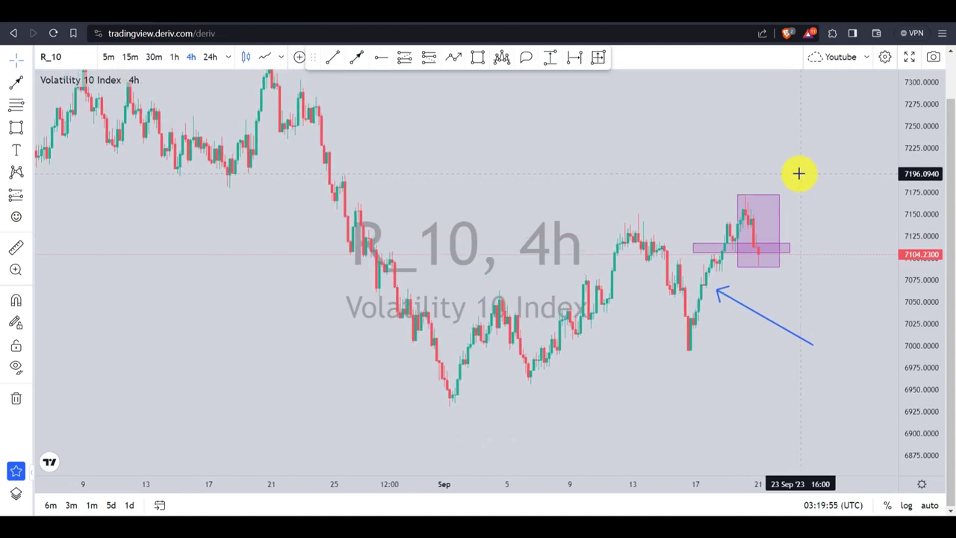
pyautogui.moveTo(562, 192); pyautogui.dragTo(570, 202)
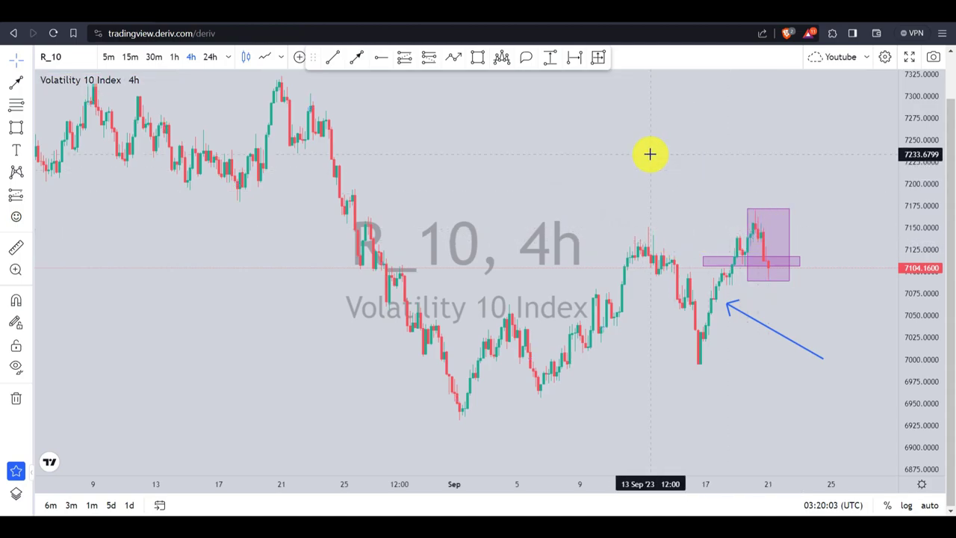
pyautogui.moveTo(845, 305); pyautogui.dragTo(825, 286)
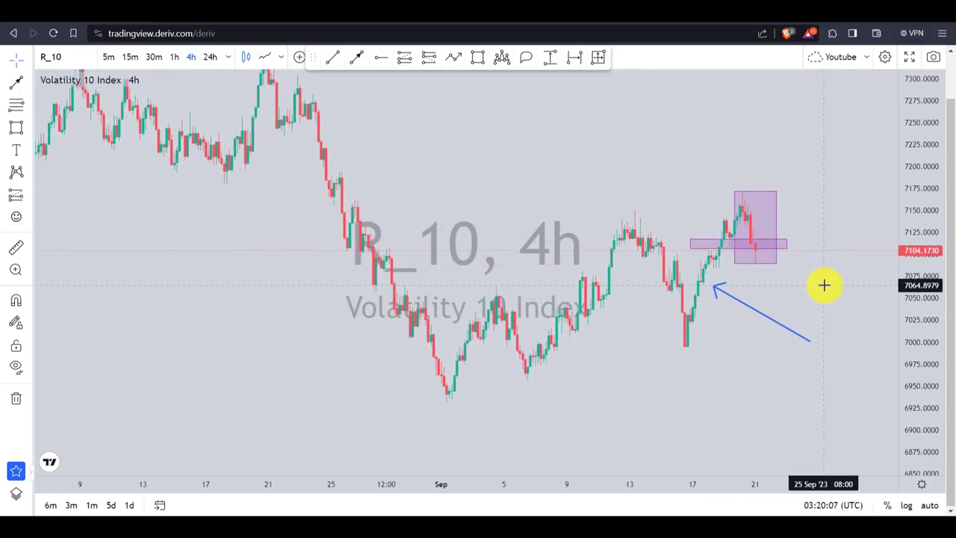
pyautogui.write('30')
pyautogui.press('Return')
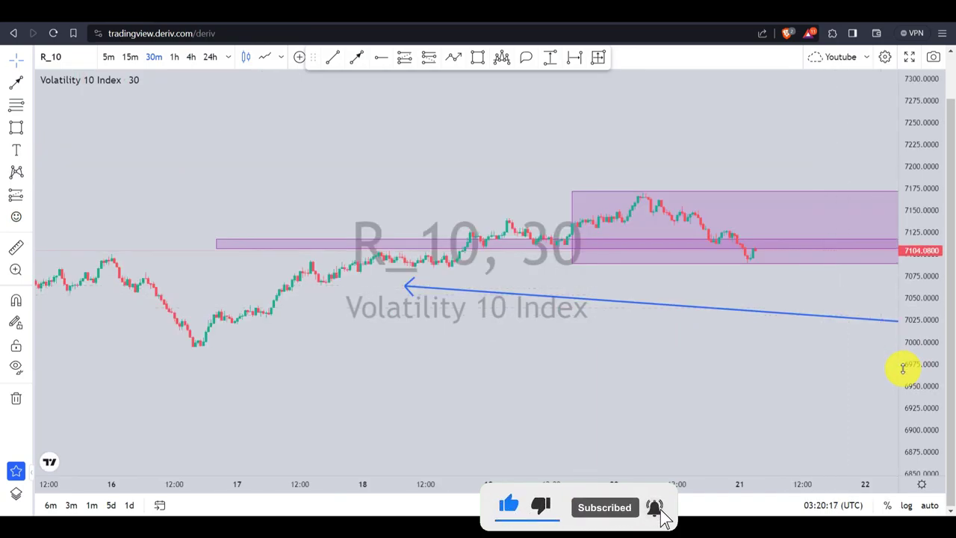
# Step: Draw a downward arrow from about 7166 to about 7119, pointing at the 18 September swing high above the thin zone
pyautogui.moveTo(925, 364); pyautogui.dragTo(912, 204)
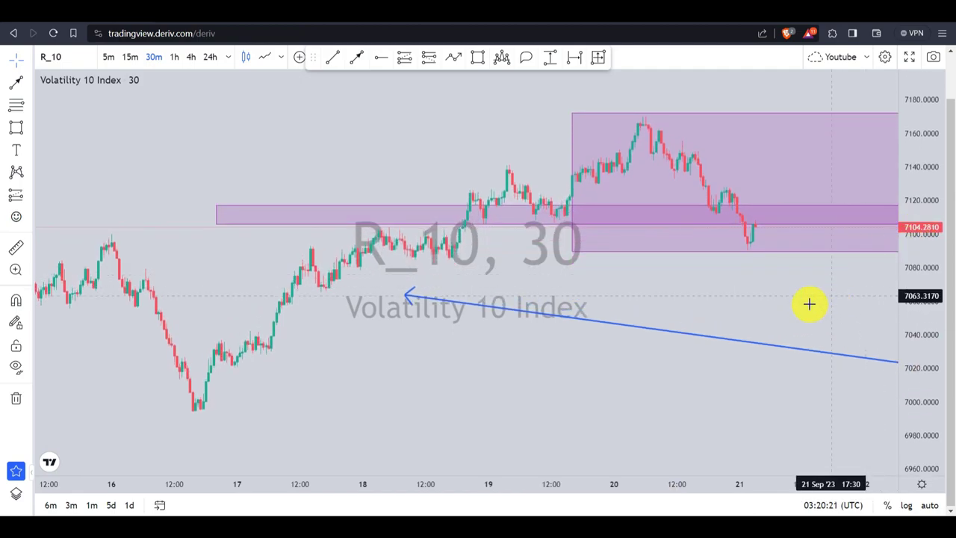
pyautogui.moveTo(809, 304); pyautogui.dragTo(707, 329)
pyautogui.moveTo(931, 363); pyautogui.dragTo(900, 241)
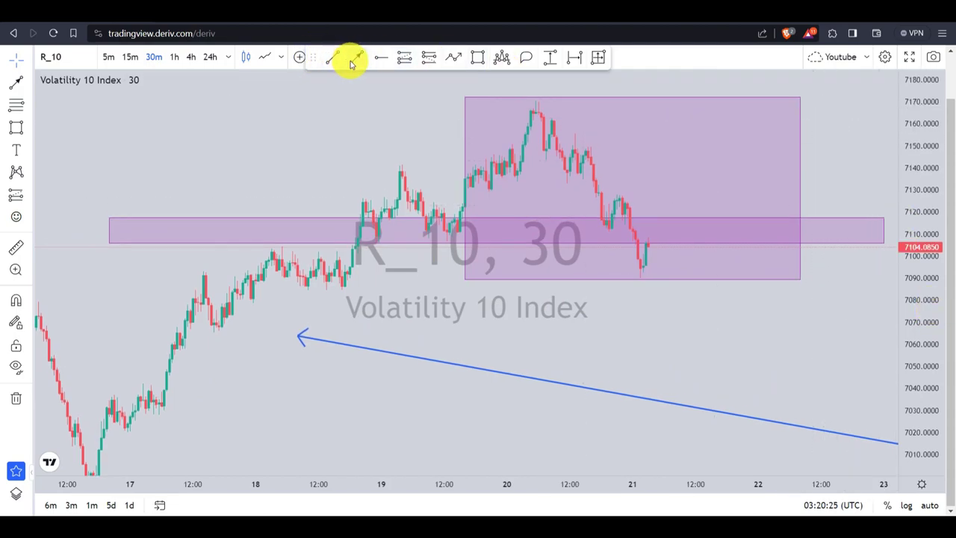
pyautogui.click(354, 60)
pyautogui.click(360, 110)
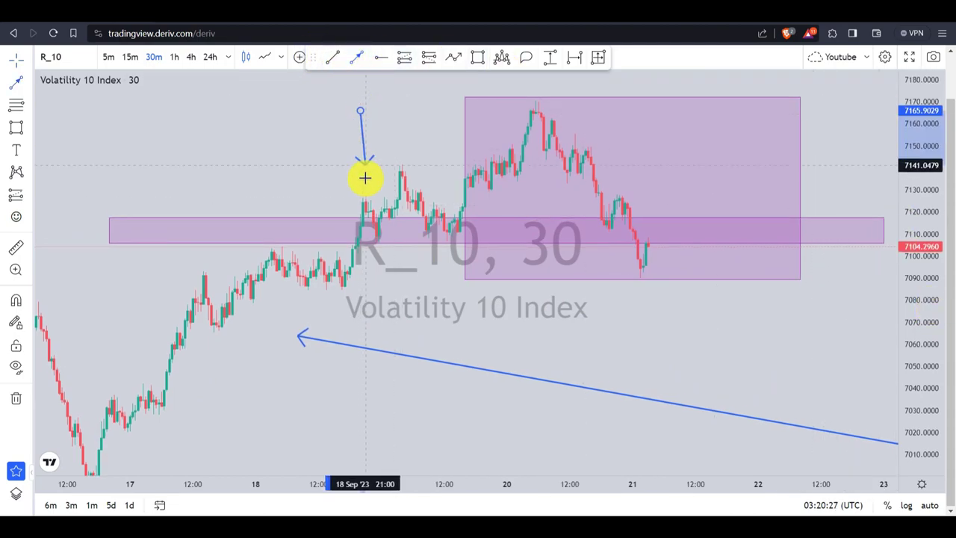
pyautogui.click(373, 214)
pyautogui.click(416, 124)
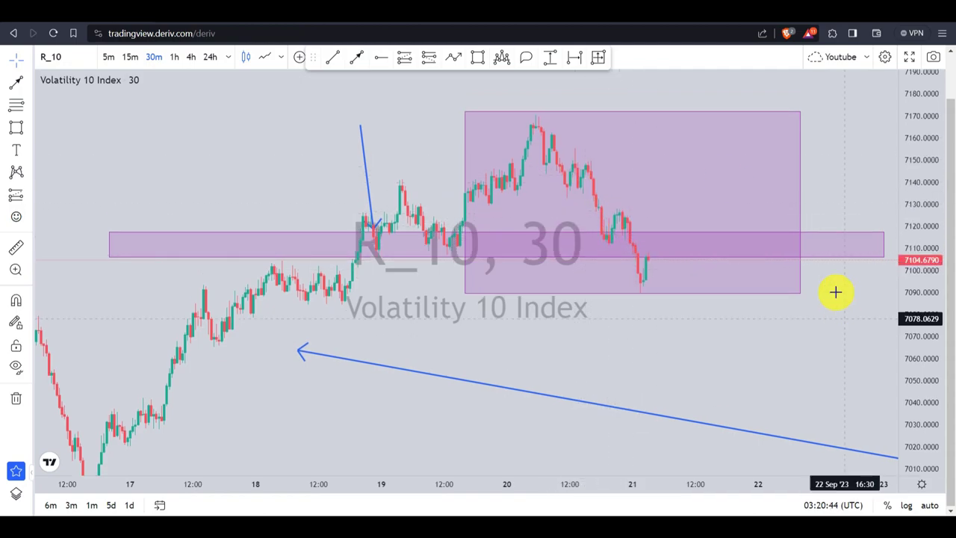
# Step: Draw a horizontal arrow at about 7100 from 18 September 16:30 to 19 September 13:00, just below the thin zone
pyautogui.moveTo(913, 329); pyautogui.dragTo(922, 271)
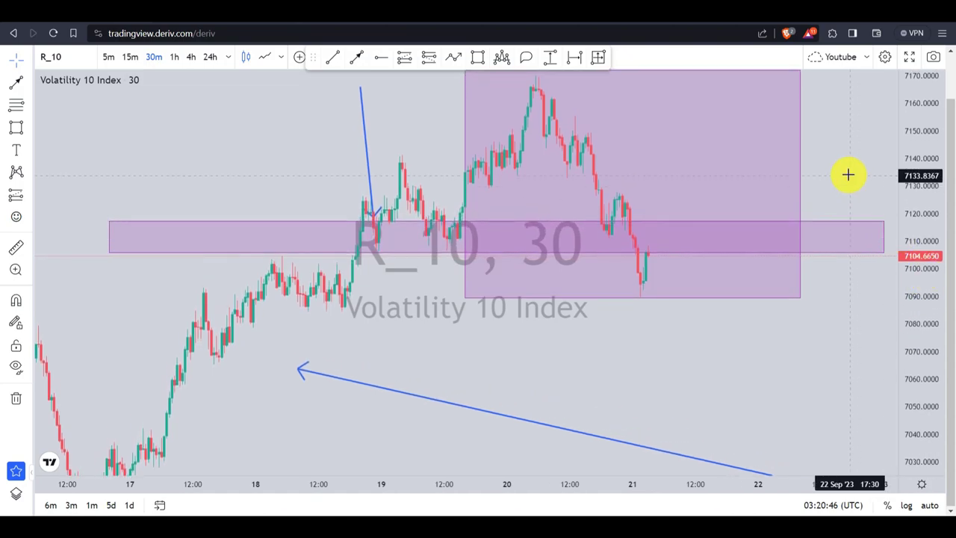
pyautogui.moveTo(843, 189); pyautogui.dragTo(839, 207)
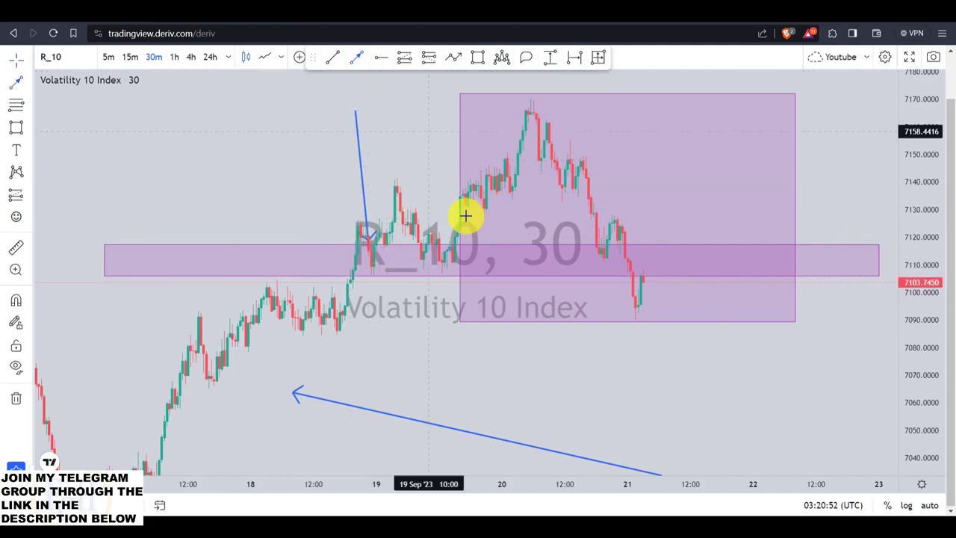
pyautogui.click(337, 293)
pyautogui.click(444, 292)
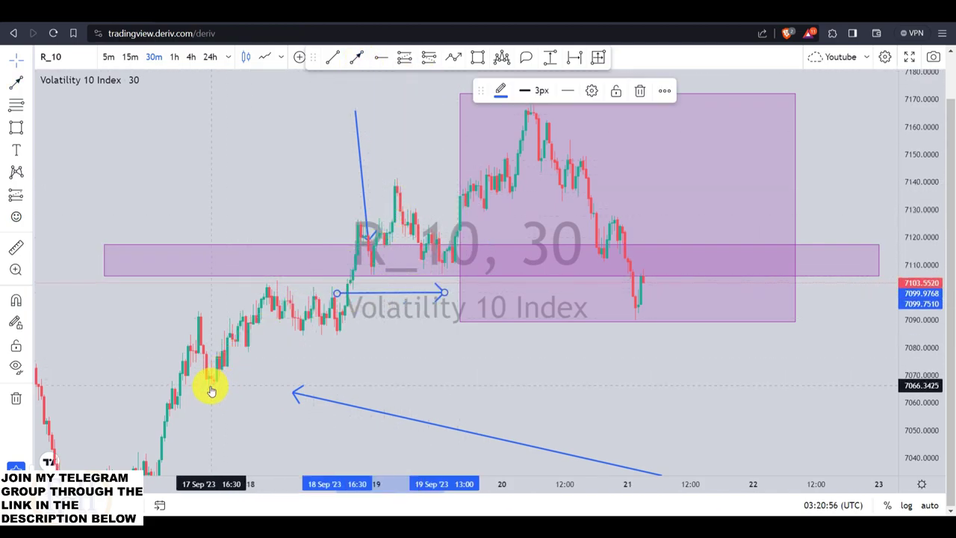
pyautogui.click(413, 141)
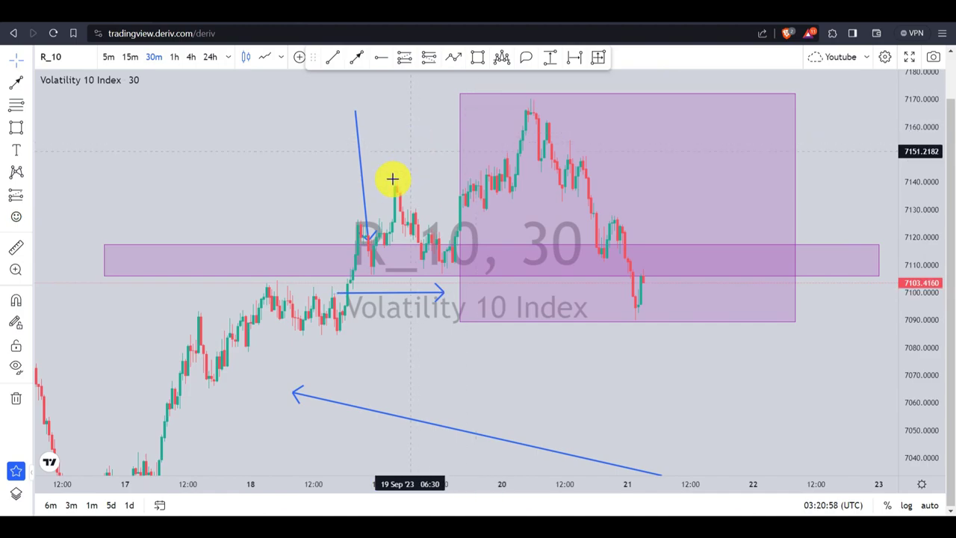
# Step: Delete the large rectangle around the most recent peak and decline
pyautogui.click(459, 94)
pyautogui.moveTo(458, 95); pyautogui.dragTo(484, 84)
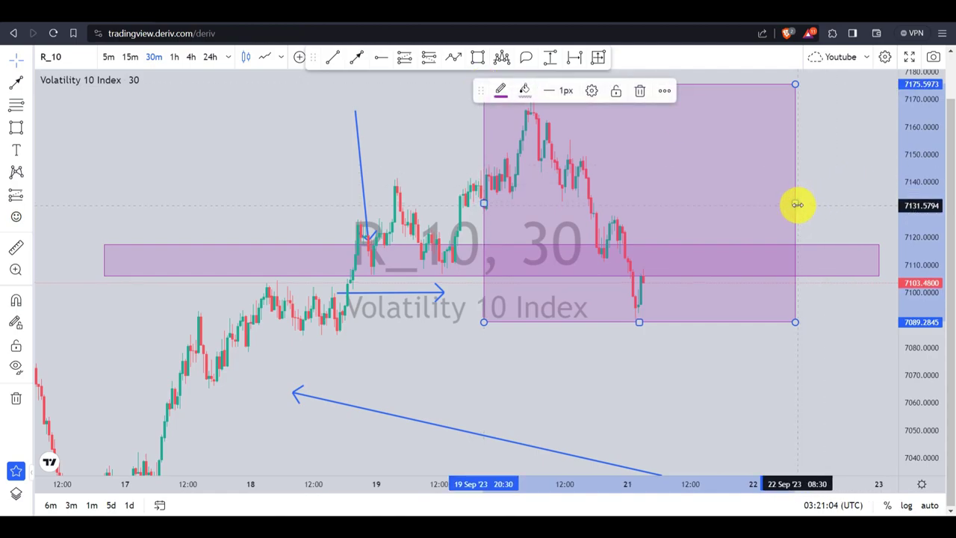
pyautogui.moveTo(798, 204); pyautogui.dragTo(758, 217)
pyautogui.press('Delete')
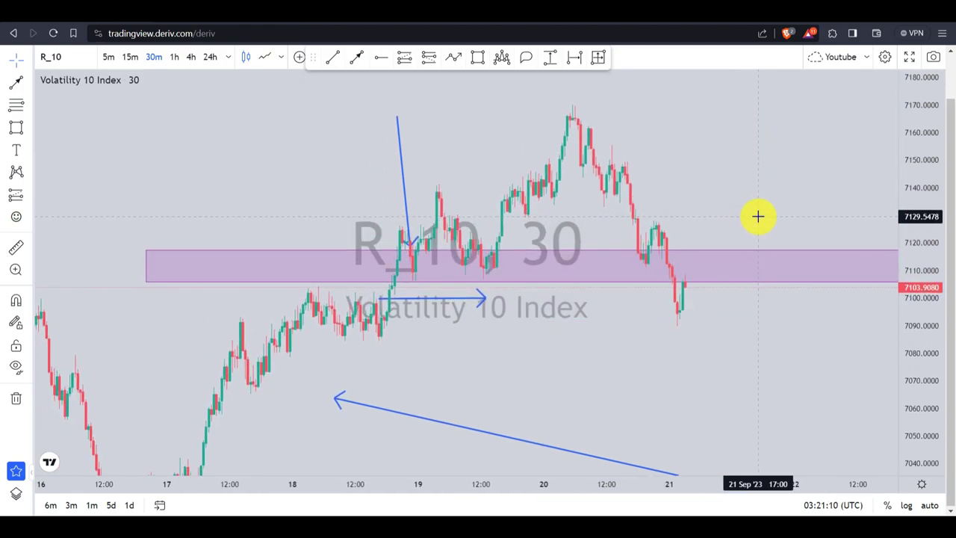
# Step: Draw a zigzag path along the swing highs and lows of the latest decline, from about 7167 down to about 7092
pyautogui.click(454, 58)
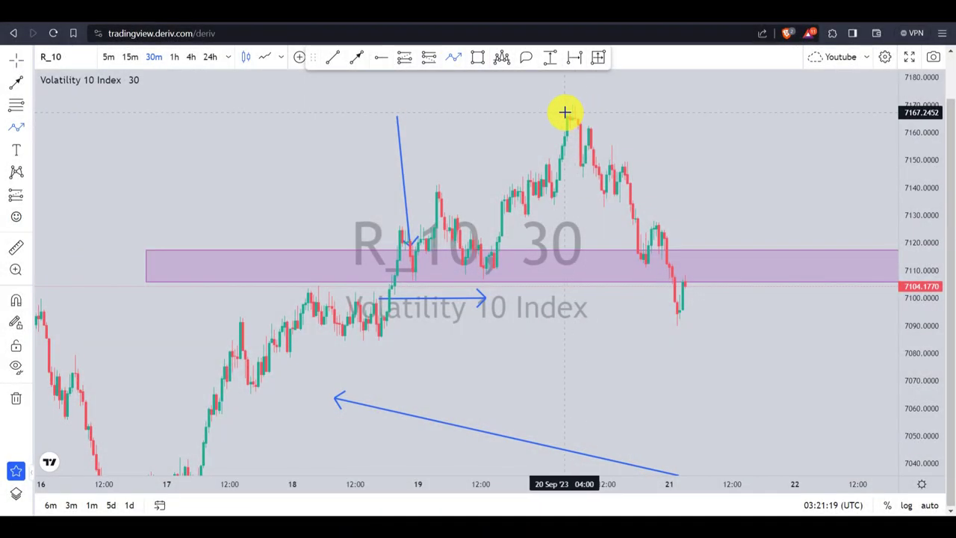
pyautogui.click(565, 113)
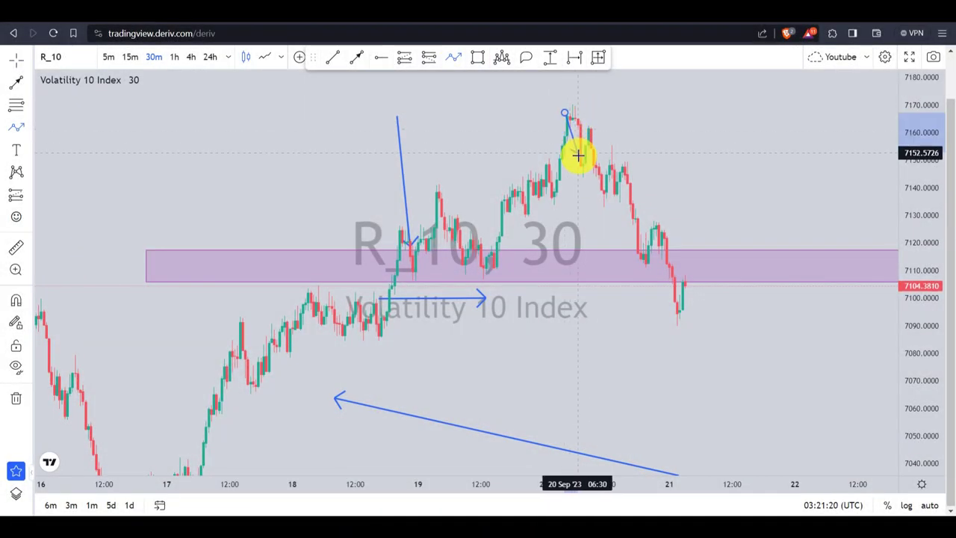
pyautogui.click(578, 174)
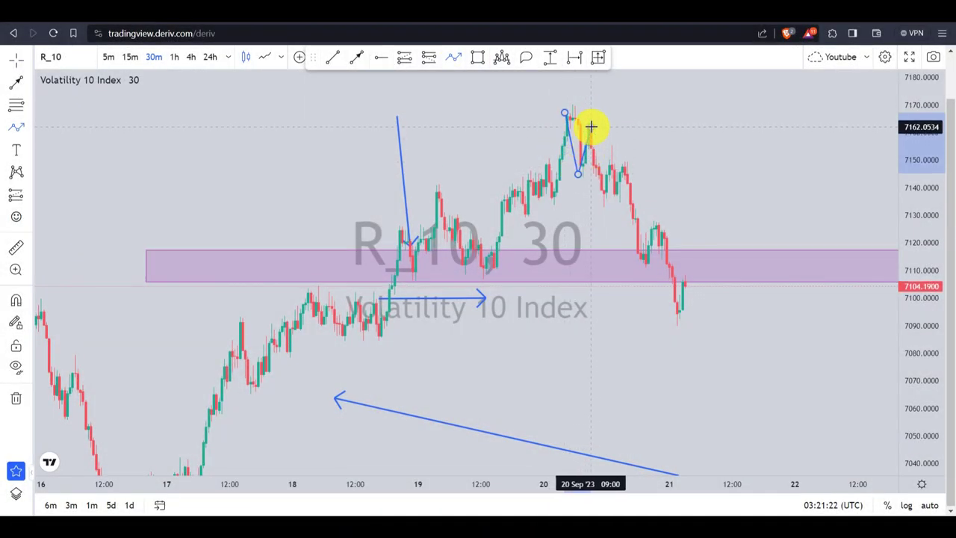
pyautogui.click(591, 127)
pyautogui.click(604, 209)
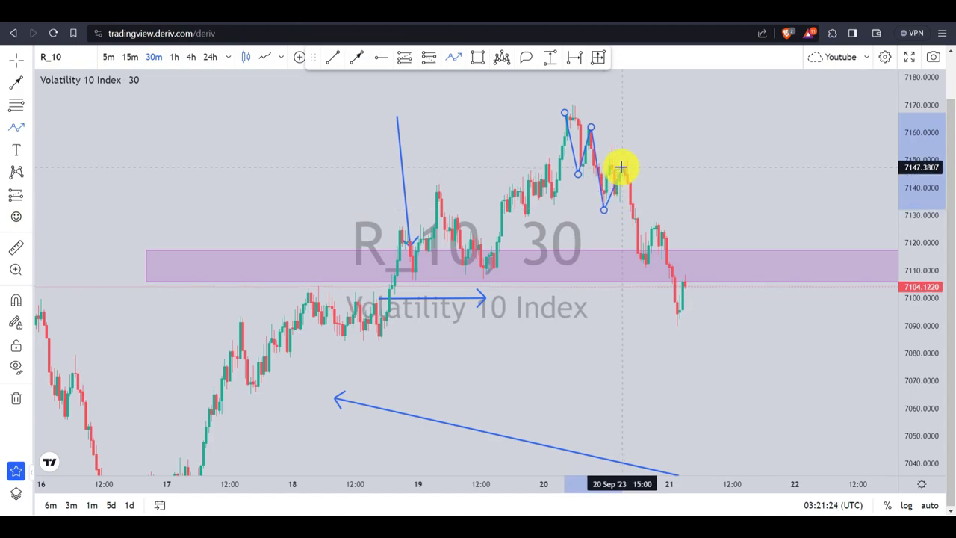
pyautogui.click(622, 163)
pyautogui.click(646, 265)
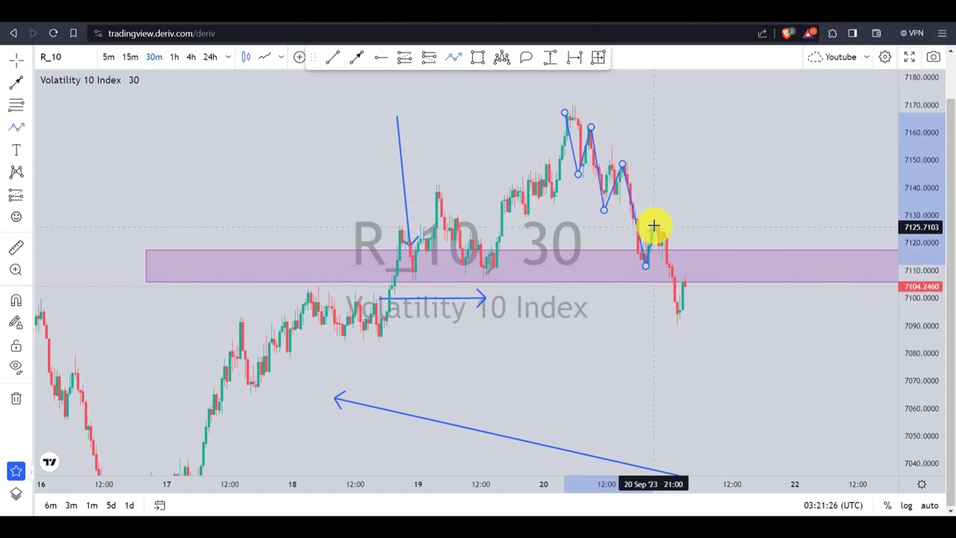
pyautogui.click(658, 223)
pyautogui.doubleClick(678, 319)
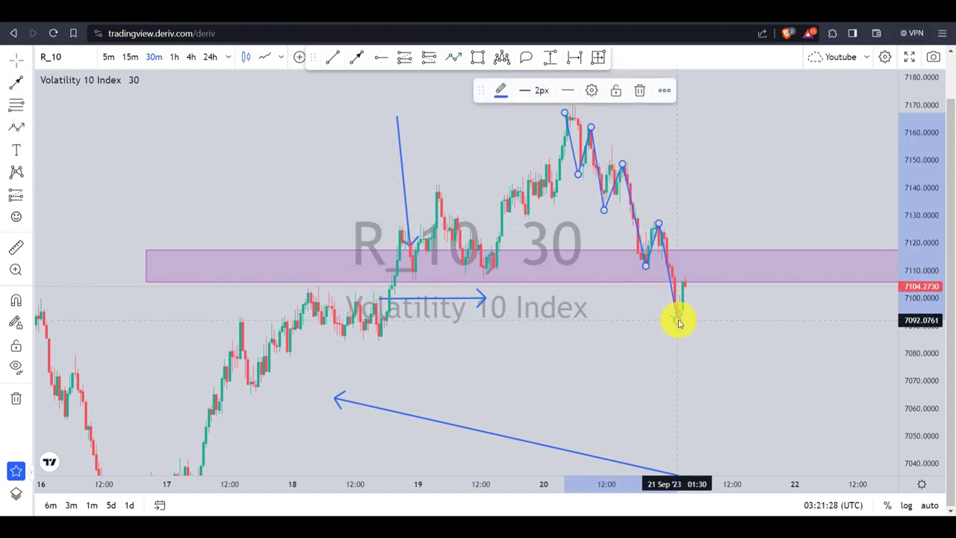
pyautogui.click(752, 324)
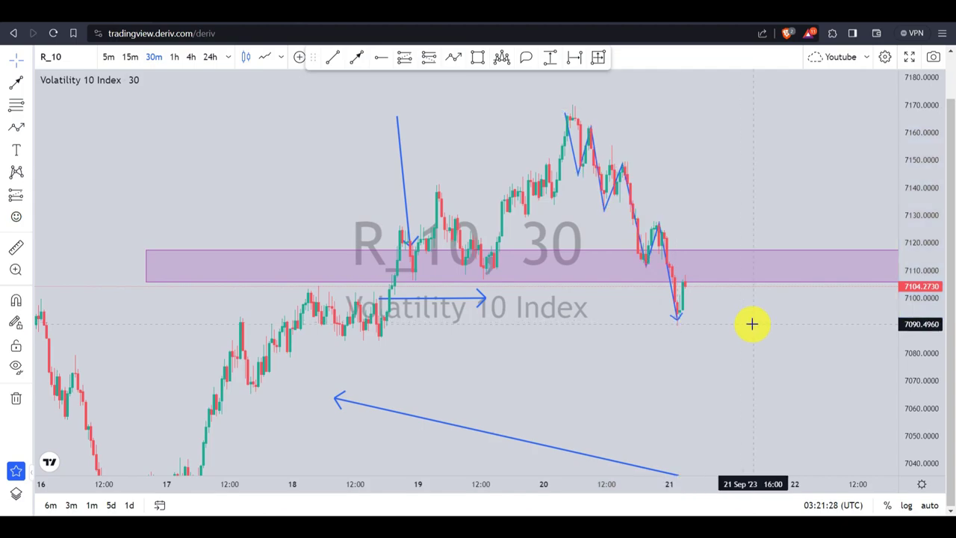
# Step: Replace the long price zone with two thin rectangles over the decline, spanning about 7111 to 7114 and about 7125.7 to 7129.1
pyautogui.click(706, 252)
pyautogui.press('Delete')
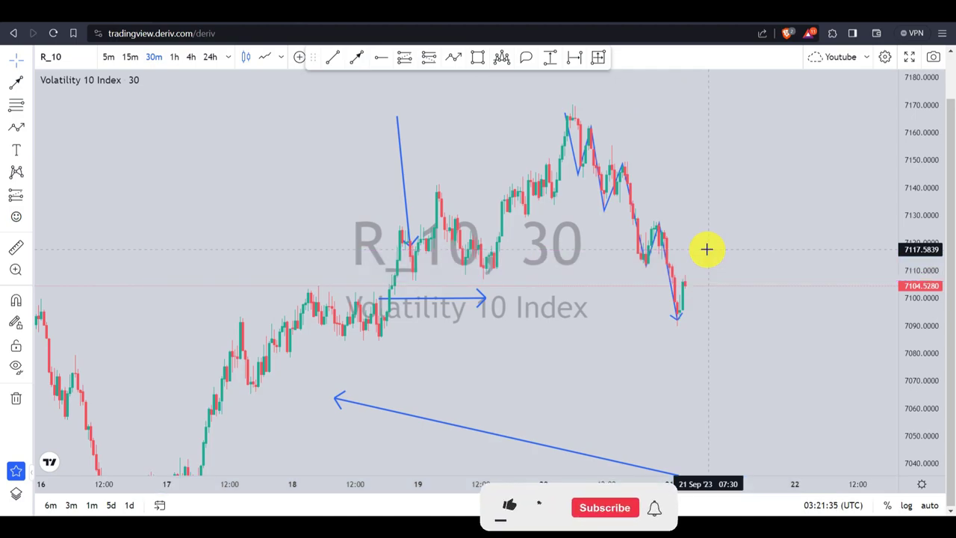
pyautogui.click(479, 58)
pyautogui.moveTo(624, 259); pyautogui.dragTo(782, 267)
pyautogui.click(740, 247)
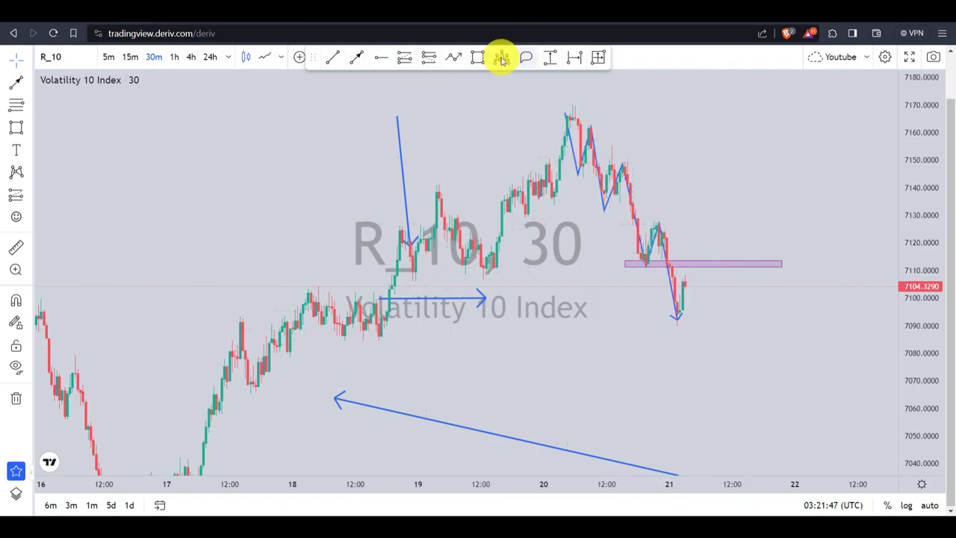
pyautogui.click(478, 58)
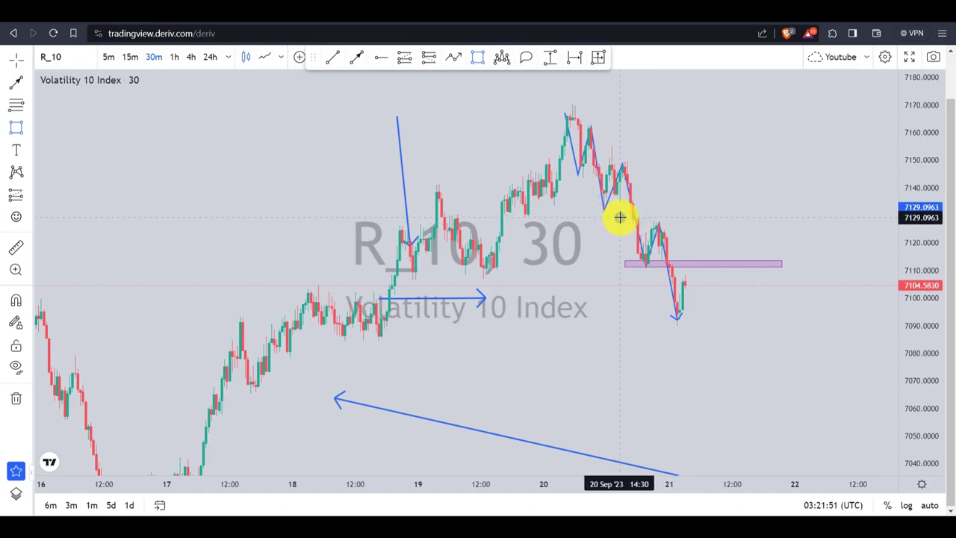
pyautogui.moveTo(620, 216)
pyautogui.mouseDown()
pyautogui.moveTo(794, 235)
pyautogui.moveTo(812, 227)
pyautogui.mouseUp()
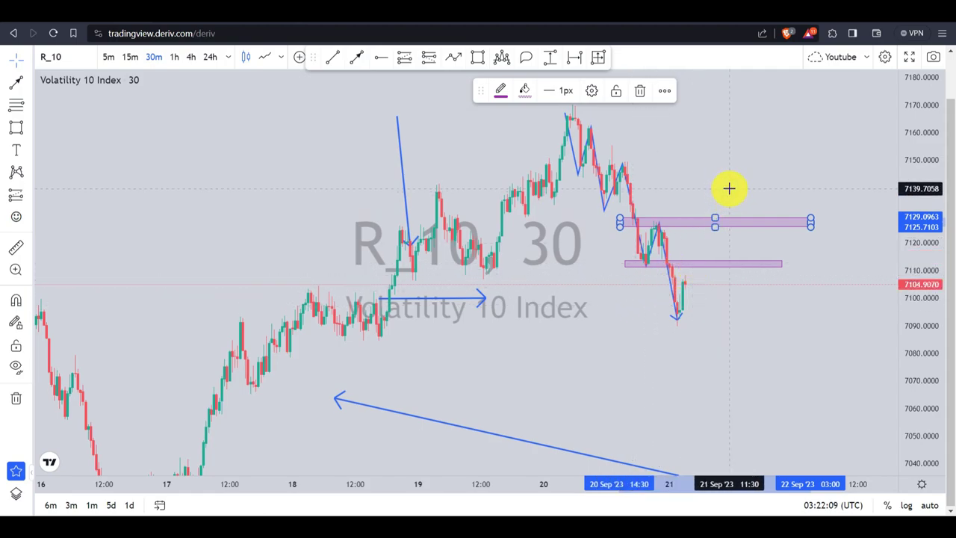
# Step: Draw a projected path from the upper thin zone up to about 7139, back to about 7126 and up to about 7169
pyautogui.click(454, 58)
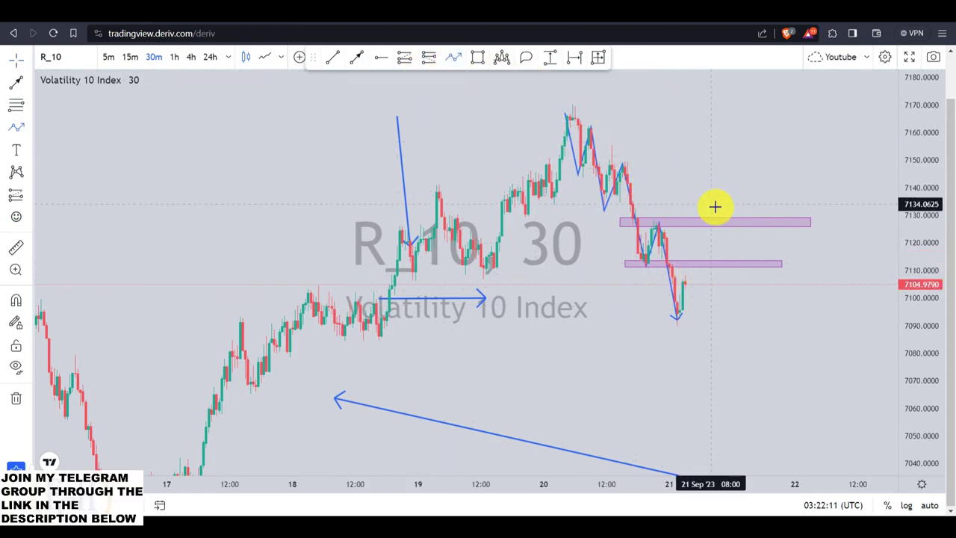
pyautogui.click(737, 222)
pyautogui.click(754, 191)
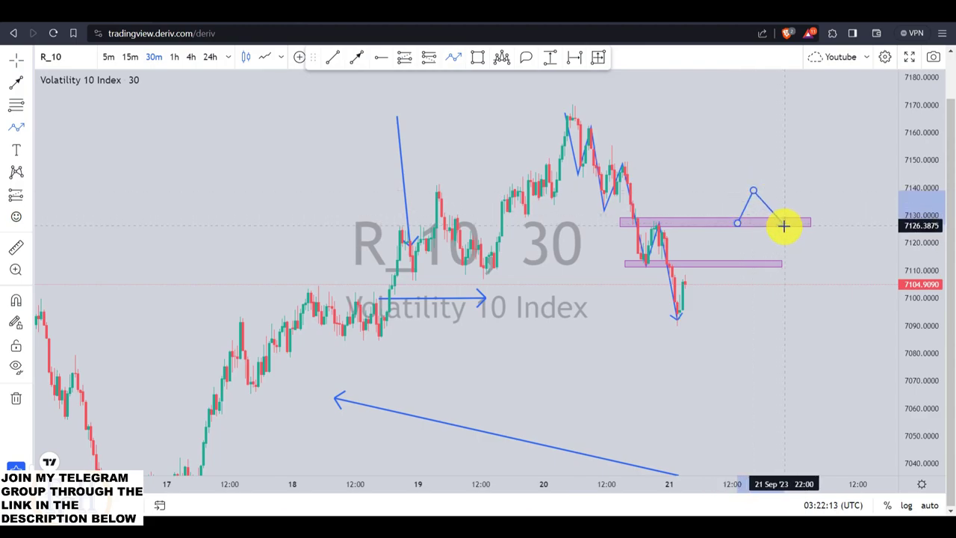
pyautogui.click(784, 226)
pyautogui.doubleClick(837, 111)
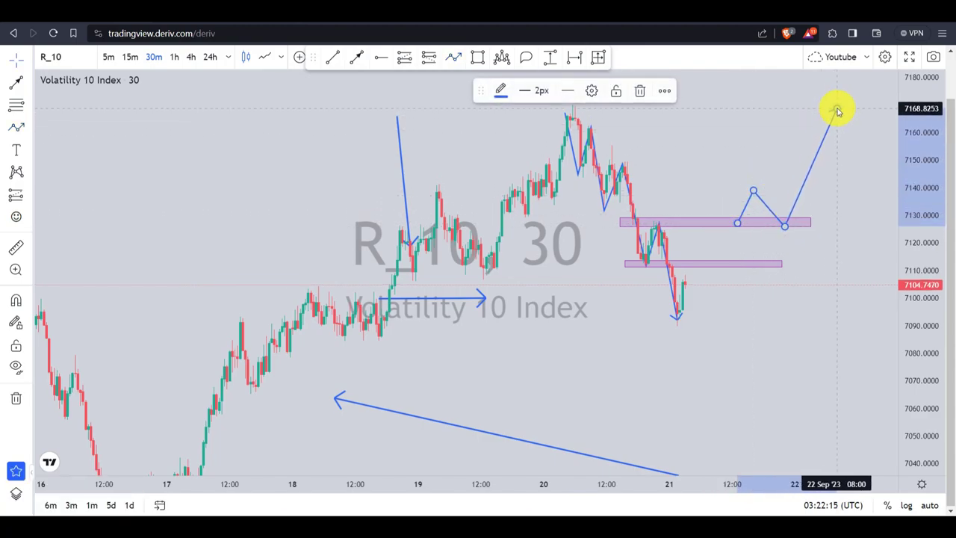
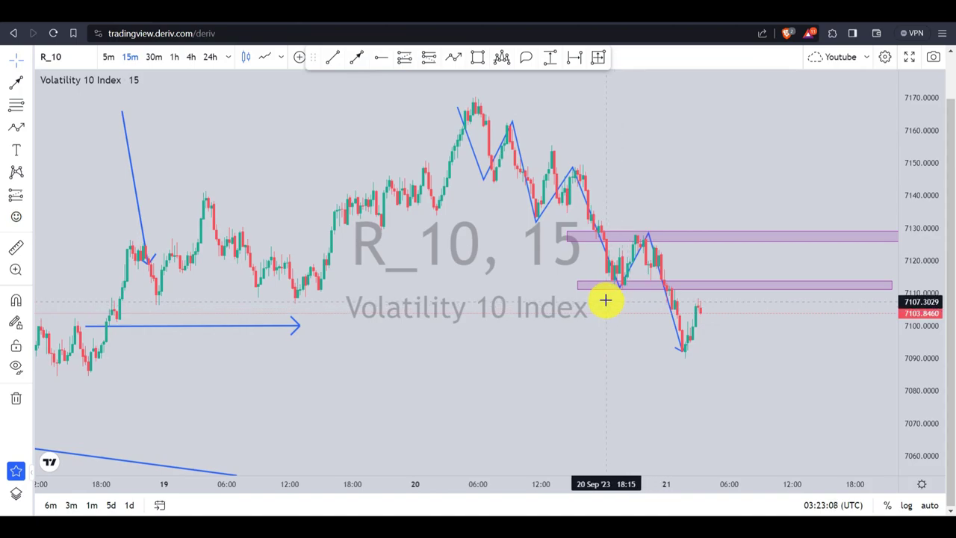
# Step: On the 15-minute chart, extend the lower zone back to 18 September 18:15 and reshape it to span about 7106 to 7110.4
pyautogui.moveTo(577, 291); pyautogui.dragTo(104, 306)
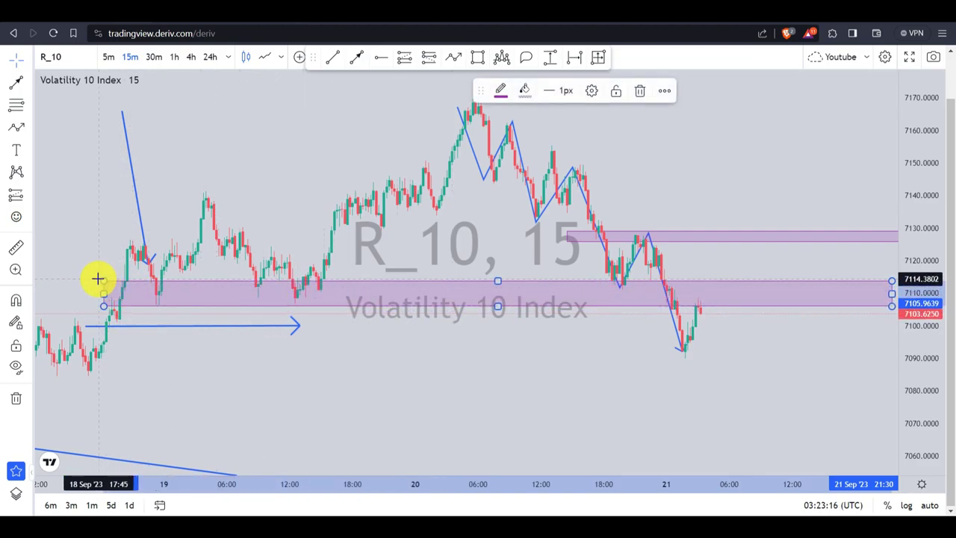
pyautogui.moveTo(103, 280); pyautogui.dragTo(103, 292)
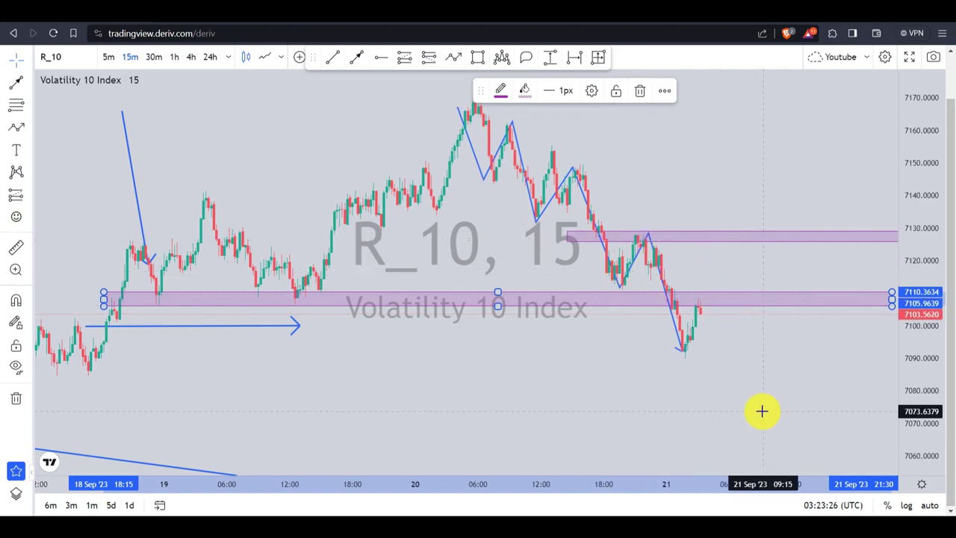
pyautogui.click(672, 146)
# Step: Shift the zigzag path's third peak onto the swing high and add a horizontal ray at about 7144.6 from the path's first low
pyautogui.click(573, 172)
pyautogui.moveTo(573, 171); pyautogui.dragTo(578, 167)
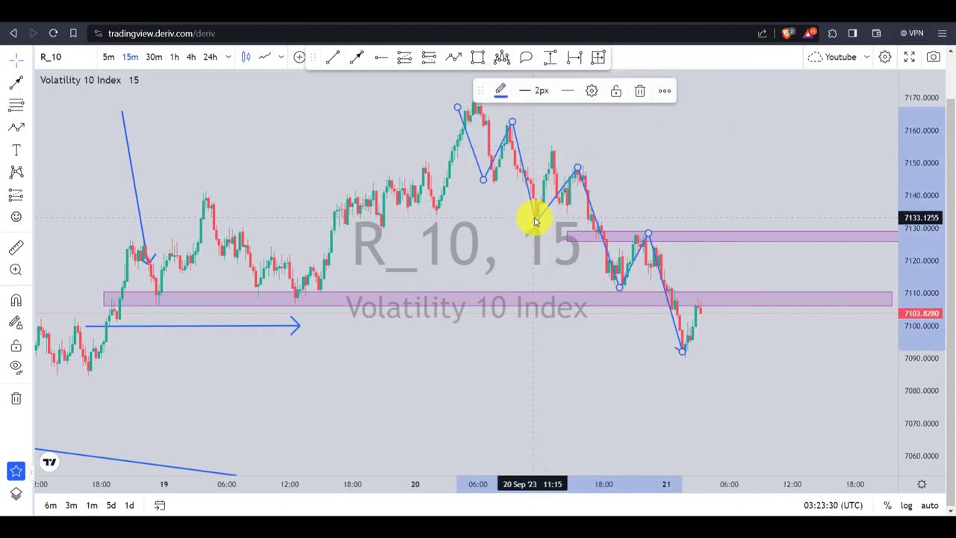
pyautogui.click(379, 58)
pyautogui.click(480, 180)
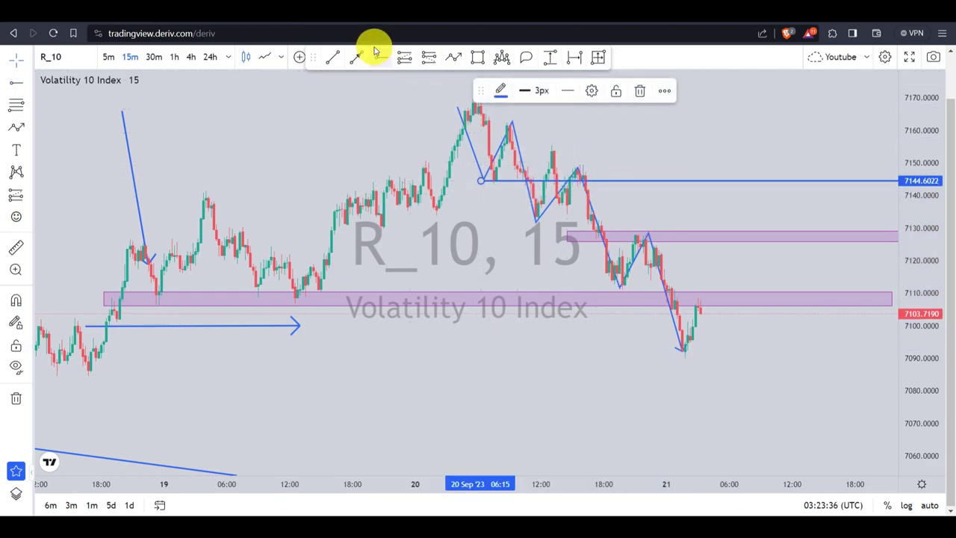
# Step: Draw a thin rectangle zone from 19 September 03:30 to 21 September 04:30, spanning about 7147.9 to 7150.7
pyautogui.click(482, 60)
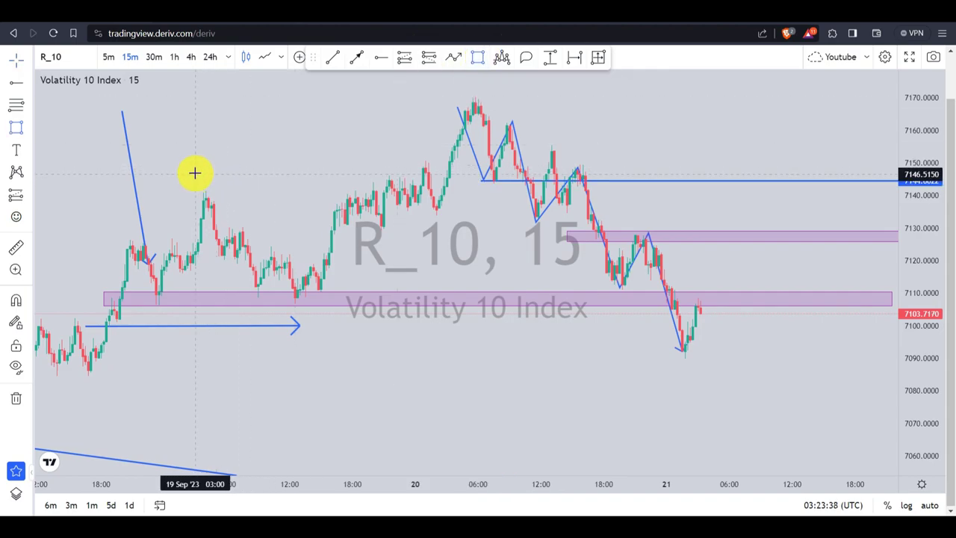
pyautogui.click(202, 169)
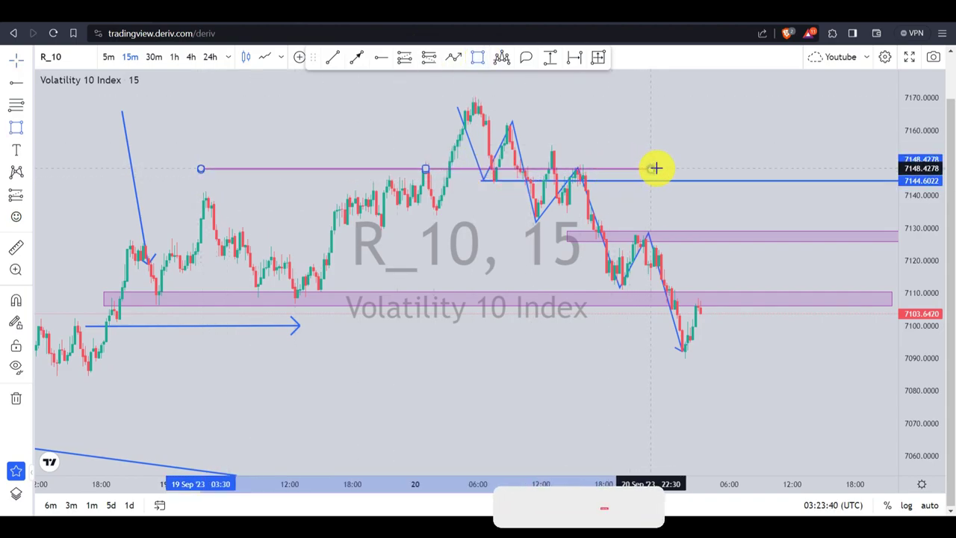
pyautogui.click(714, 160)
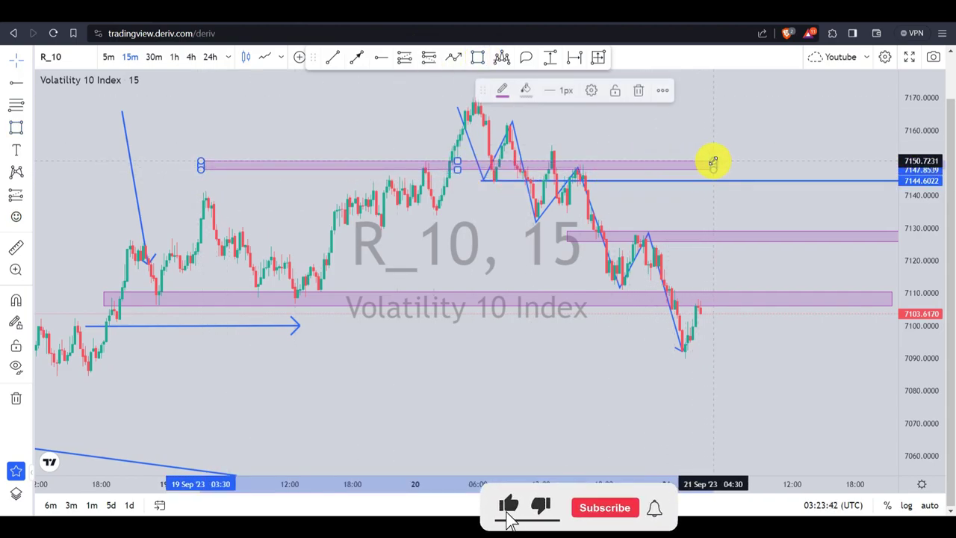
pyautogui.click(653, 150)
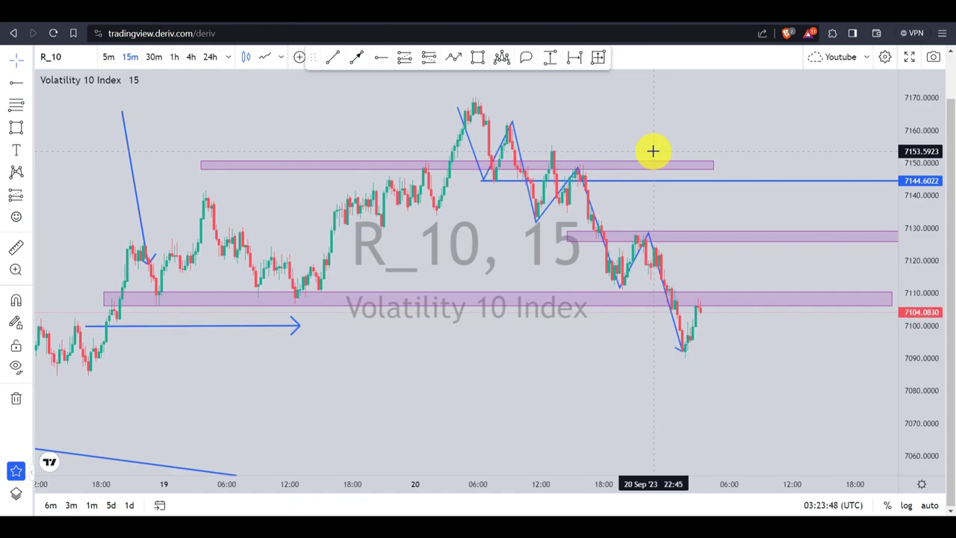
# Step: Draw a short arrow at about 7108 inside the lowest zone, ending at 21 September 02:00 by the price's retest
pyautogui.moveTo(553, 391)
pyautogui.mouseDown()
pyautogui.moveTo(488, 417)
pyautogui.moveTo(542, 393)
pyautogui.mouseUp()
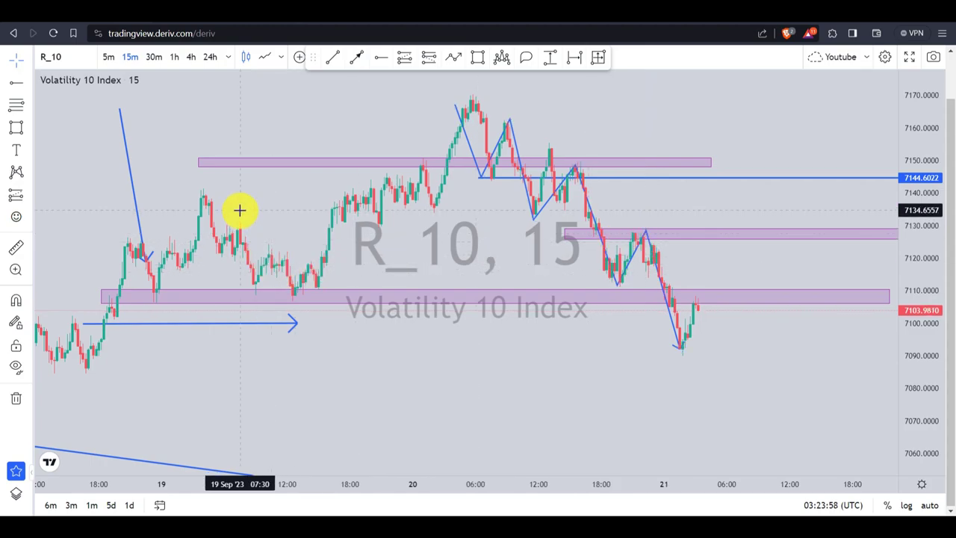
pyautogui.moveTo(238, 210); pyautogui.dragTo(208, 210)
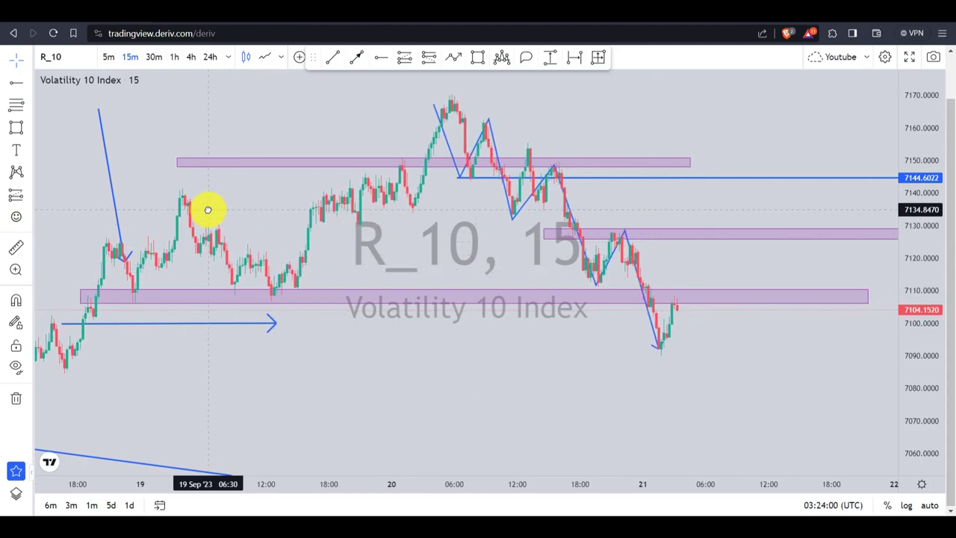
pyautogui.moveTo(665, 209); pyautogui.dragTo(624, 210)
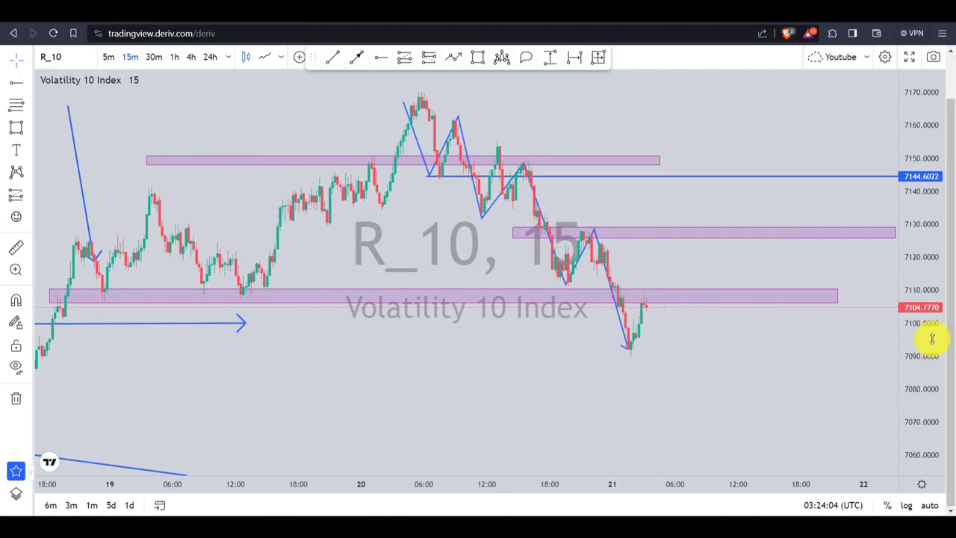
pyautogui.moveTo(933, 337); pyautogui.dragTo(929, 314)
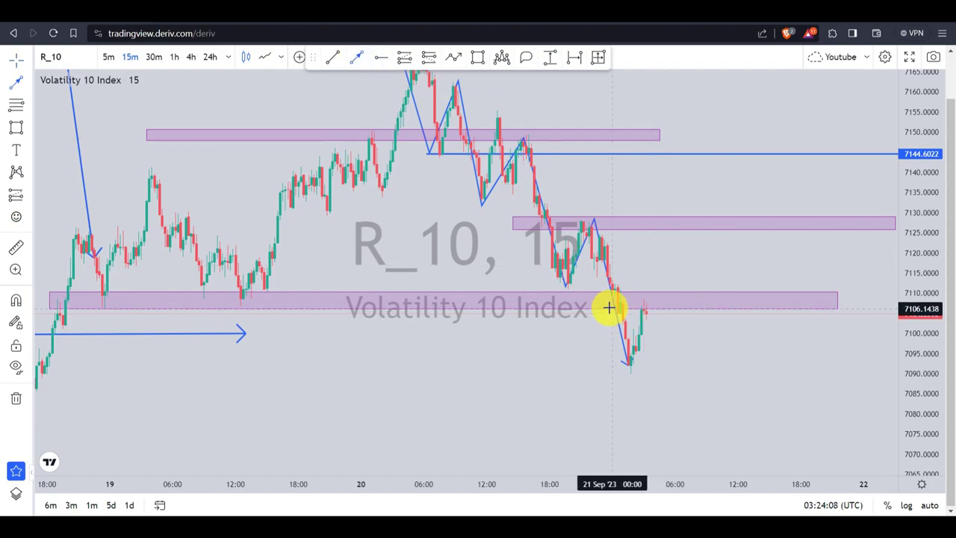
pyautogui.click(587, 301)
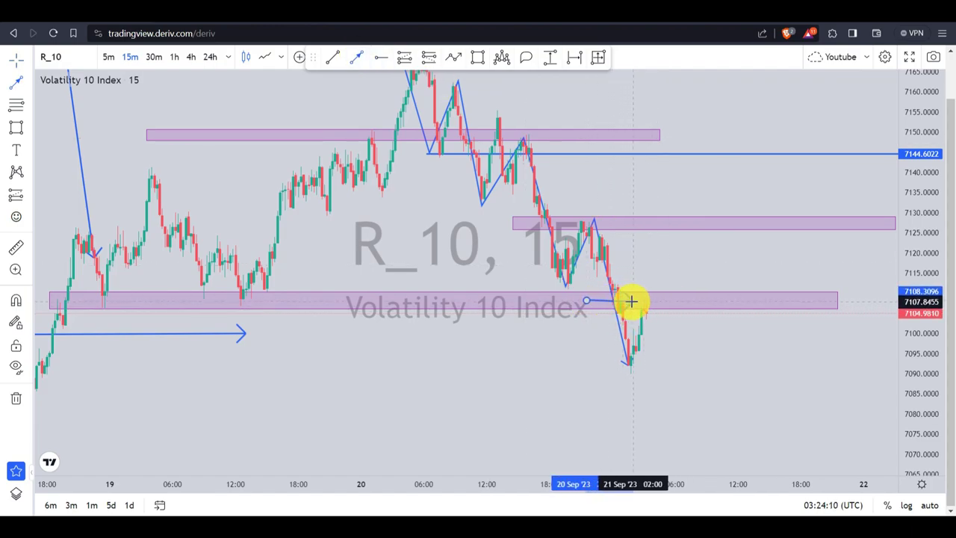
pyautogui.click(635, 302)
pyautogui.click(650, 283)
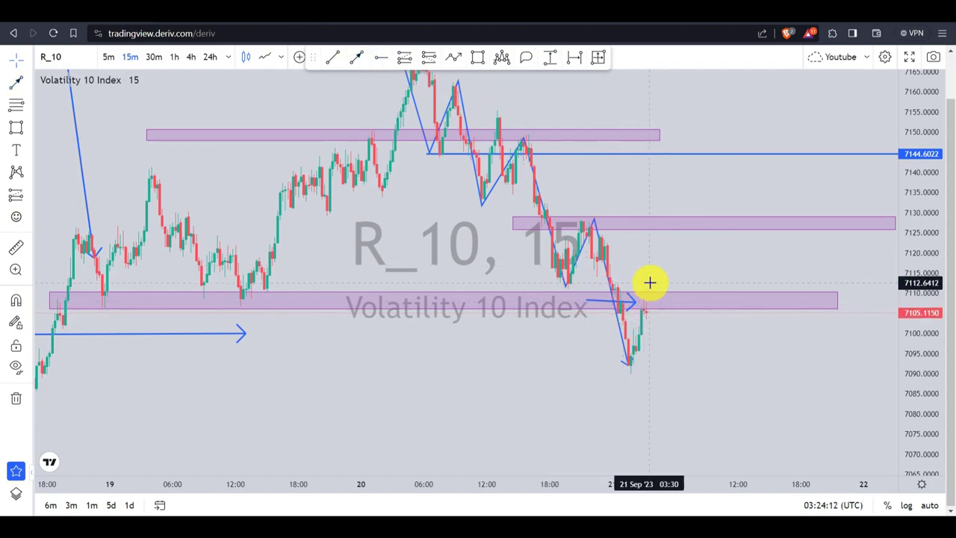
# Step: Add a horizontal ray at about 7113.1 starting from 20 September 22:15 and delete the short arrow inside the lowest zone
pyautogui.click(381, 58)
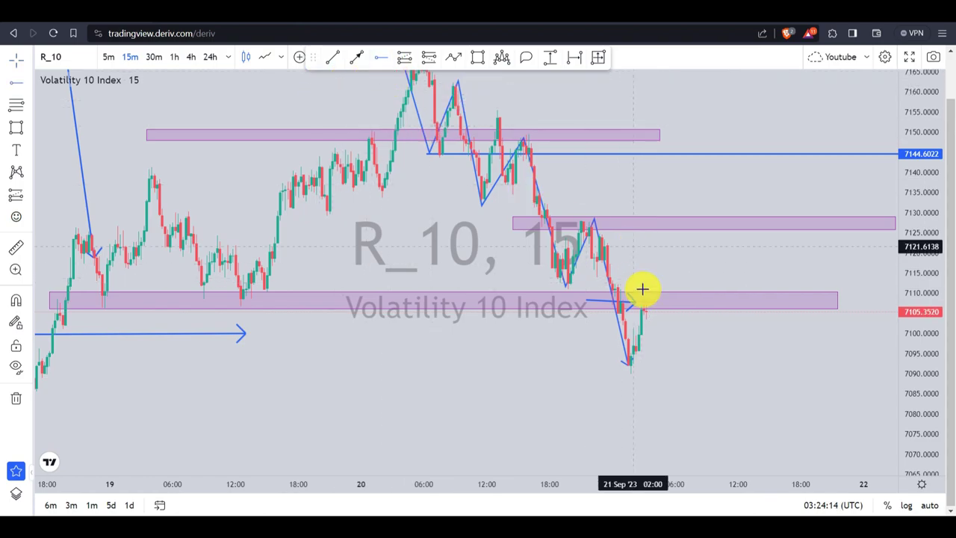
pyautogui.click(593, 281)
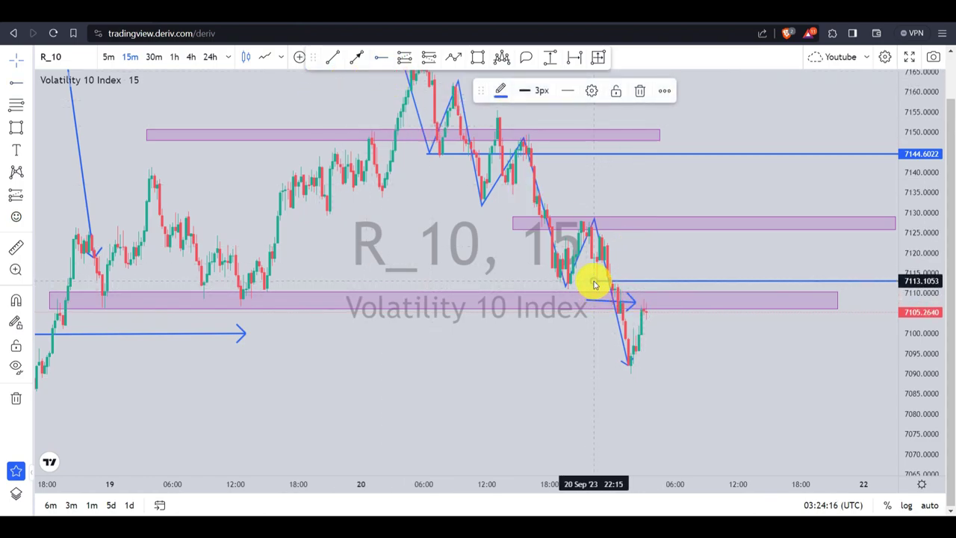
pyautogui.click(677, 270)
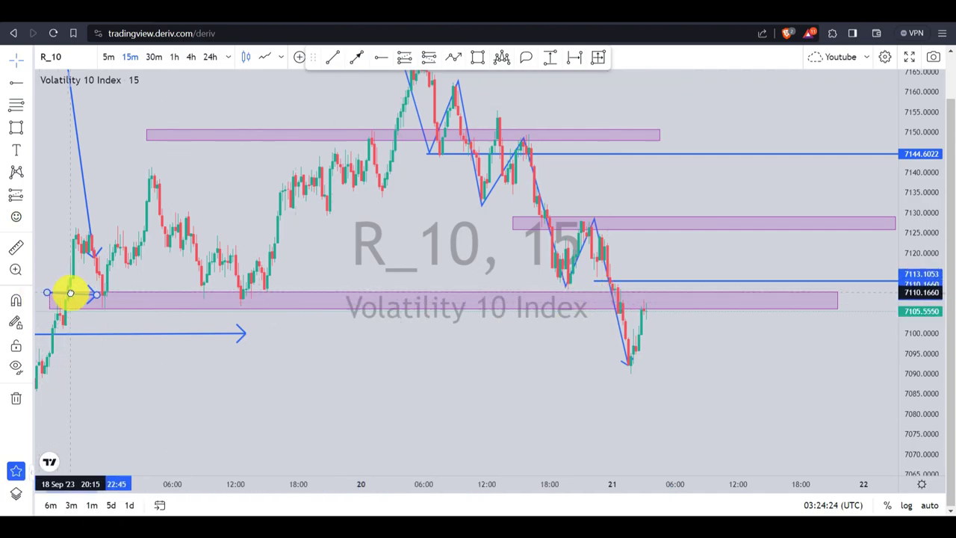
pyautogui.moveTo(77, 293)
pyautogui.mouseDown()
pyautogui.moveTo(515, 291)
pyautogui.moveTo(579, 300)
pyautogui.mouseUp()
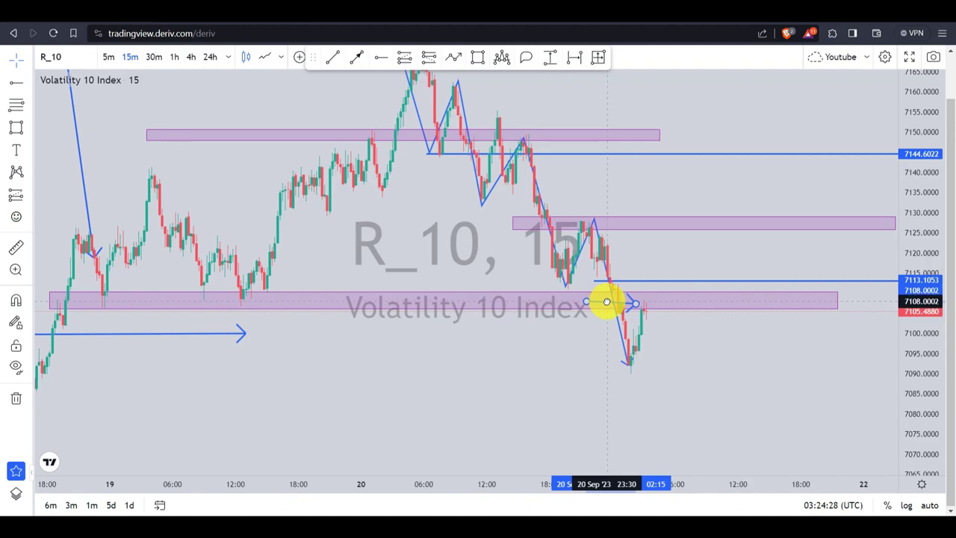
pyautogui.press('Delete')
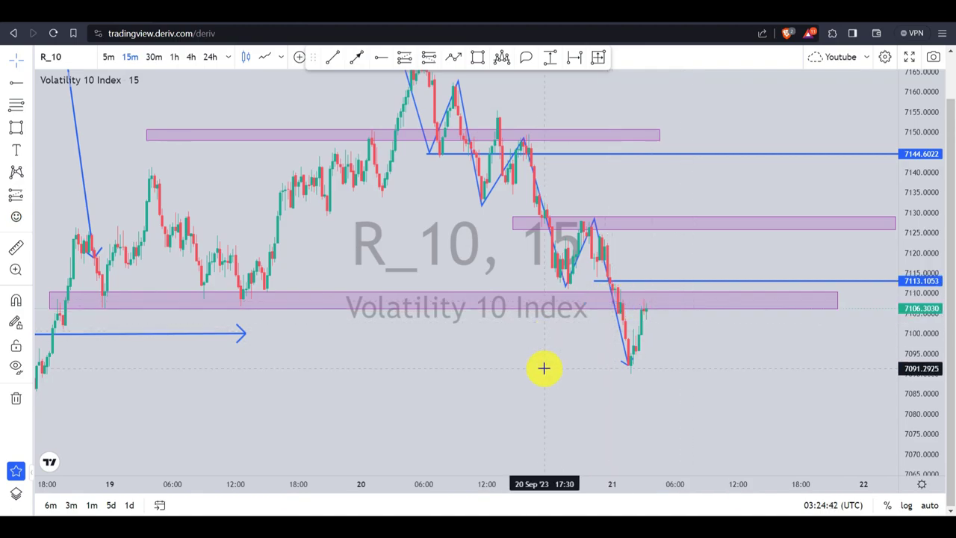
# Step: Examine the recent decline's swings against the marked zones and horizontal rays on the 15-minute chart
pyautogui.moveTo(540, 368); pyautogui.dragTo(377, 409)
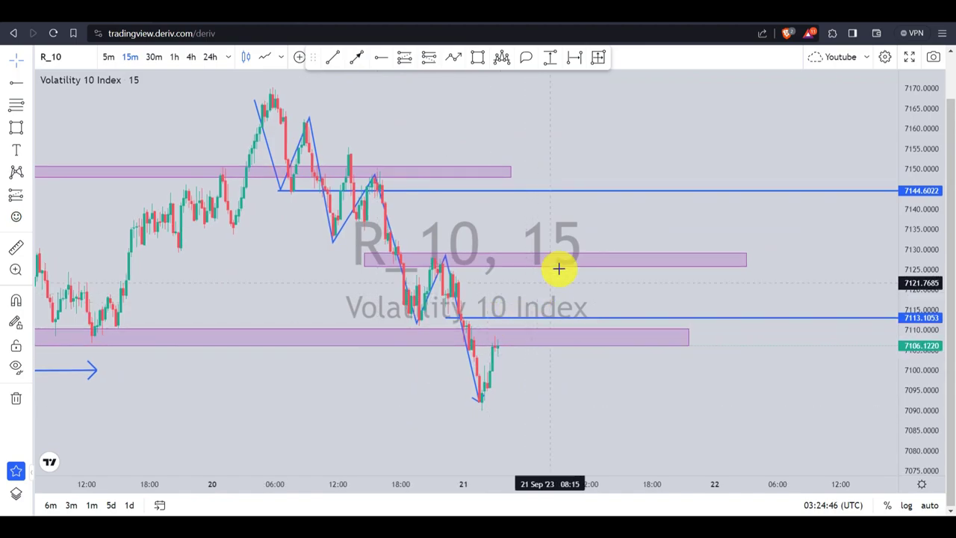
pyautogui.moveTo(608, 222); pyautogui.dragTo(474, 229)
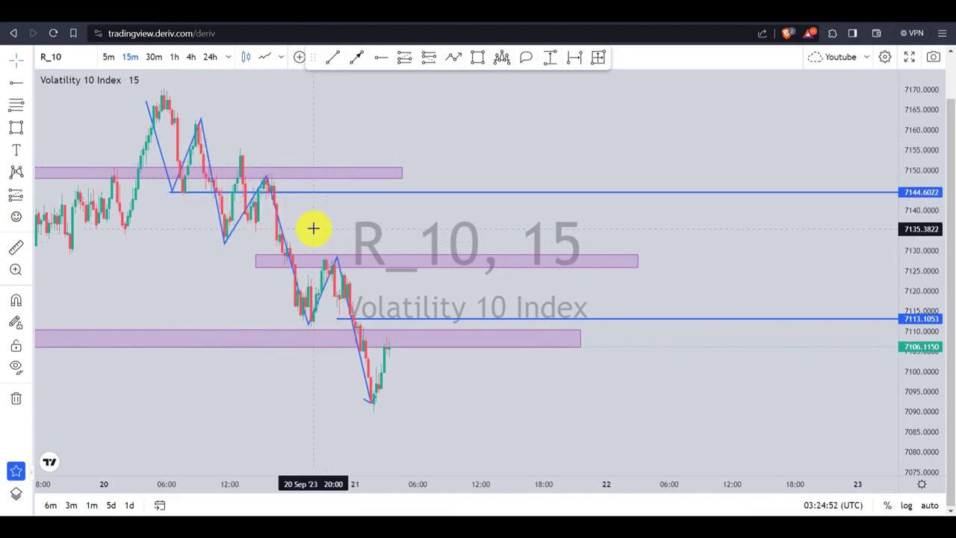
pyautogui.moveTo(328, 229)
pyautogui.mouseDown()
pyautogui.moveTo(367, 239)
pyautogui.moveTo(335, 221)
pyautogui.moveTo(335, 241)
pyautogui.mouseUp()
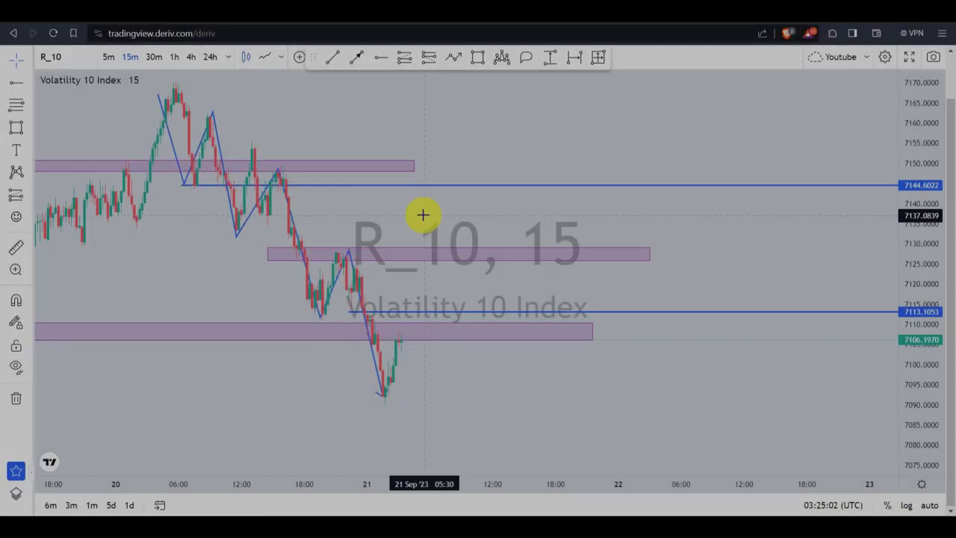
pyautogui.moveTo(423, 214); pyautogui.dragTo(341, 222)
pyautogui.click(251, 299)
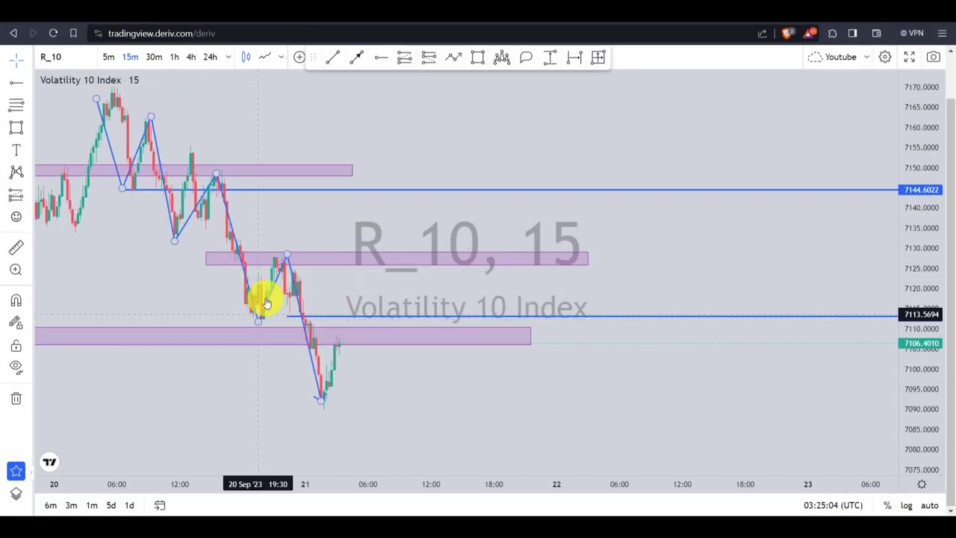
pyautogui.click(252, 314)
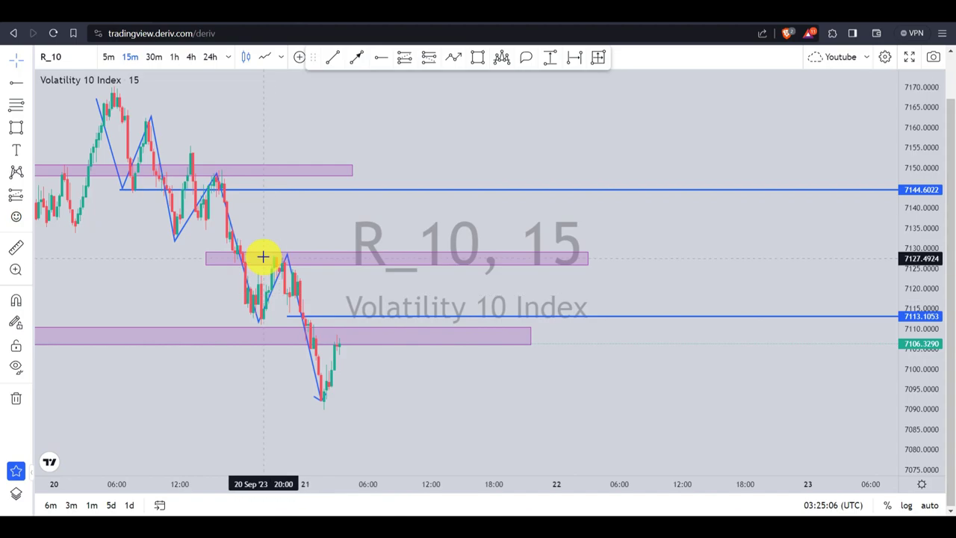
# Step: In the empty area ahead of price, start a path of four falling legs with three pullbacks, from about 7099 to 7026
pyautogui.moveTo(355, 219); pyautogui.dragTo(220, 100)
pyautogui.moveTo(319, 306); pyautogui.dragTo(166, 153)
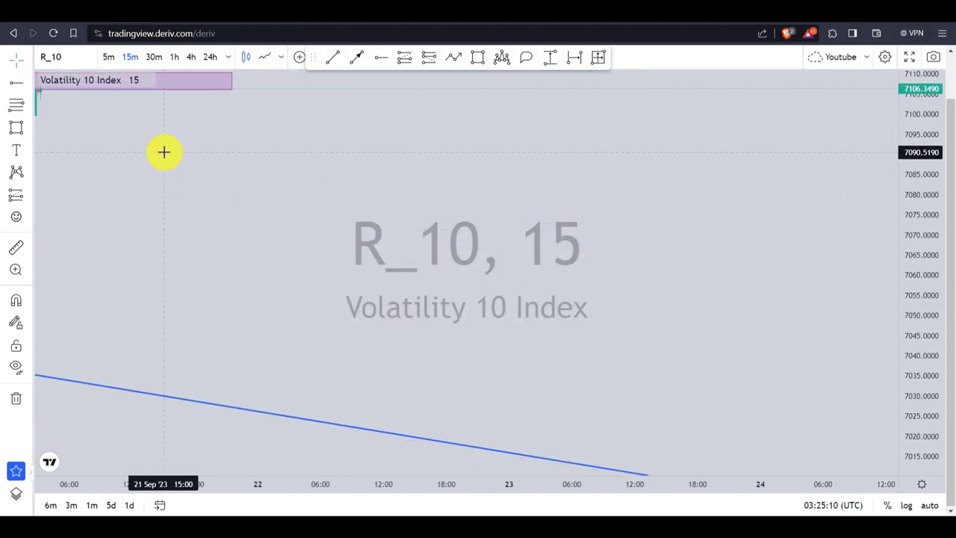
pyautogui.click(455, 59)
pyautogui.click(268, 117)
pyautogui.click(302, 198)
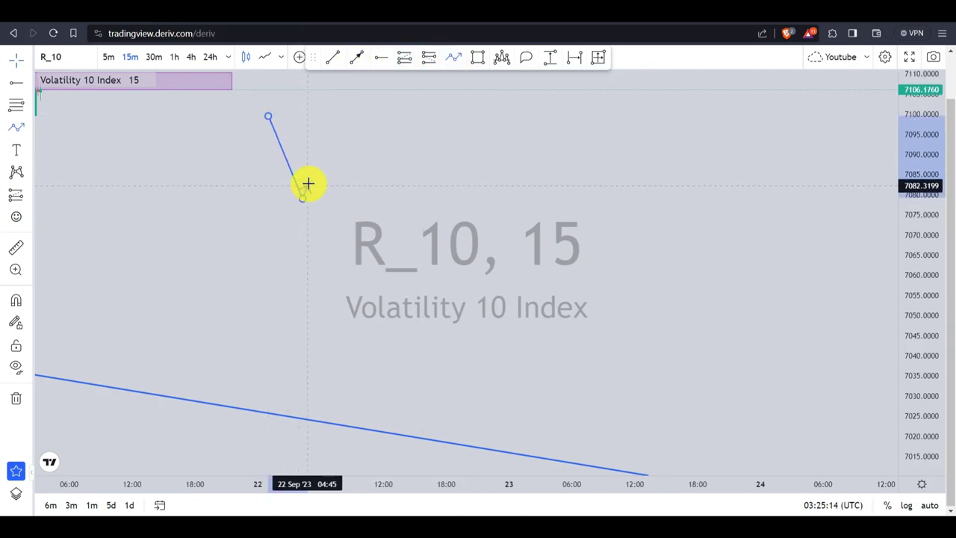
pyautogui.click(323, 156)
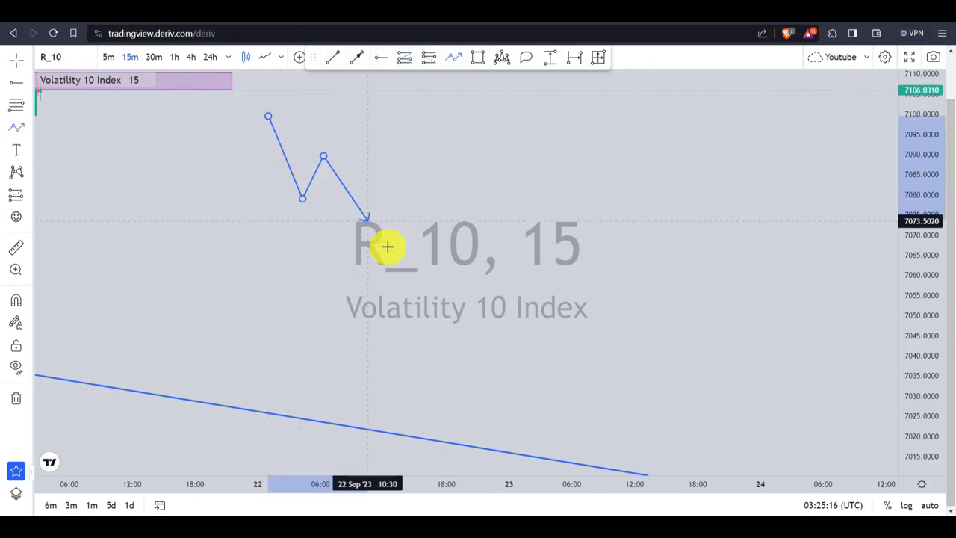
pyautogui.click(386, 269)
pyautogui.click(418, 198)
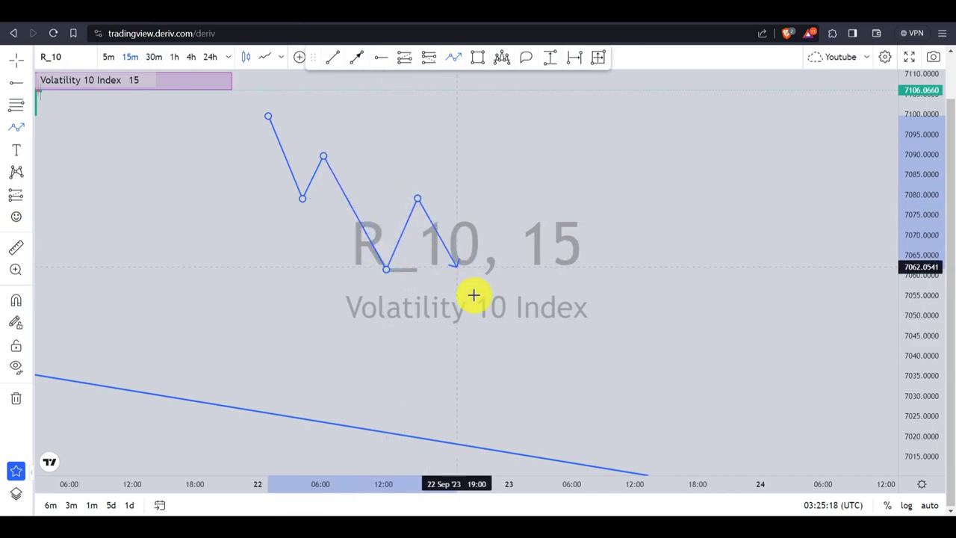
pyautogui.click(489, 344)
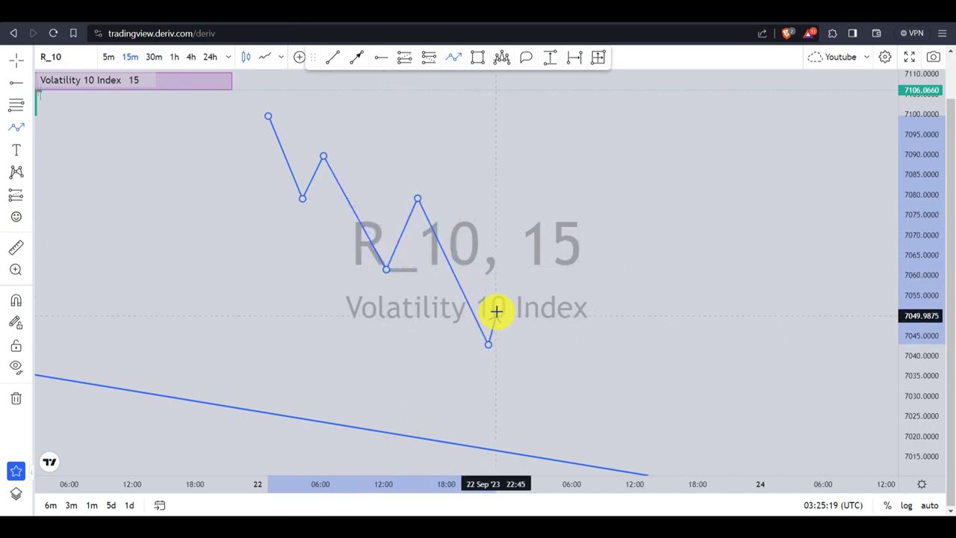
pyautogui.click(520, 267)
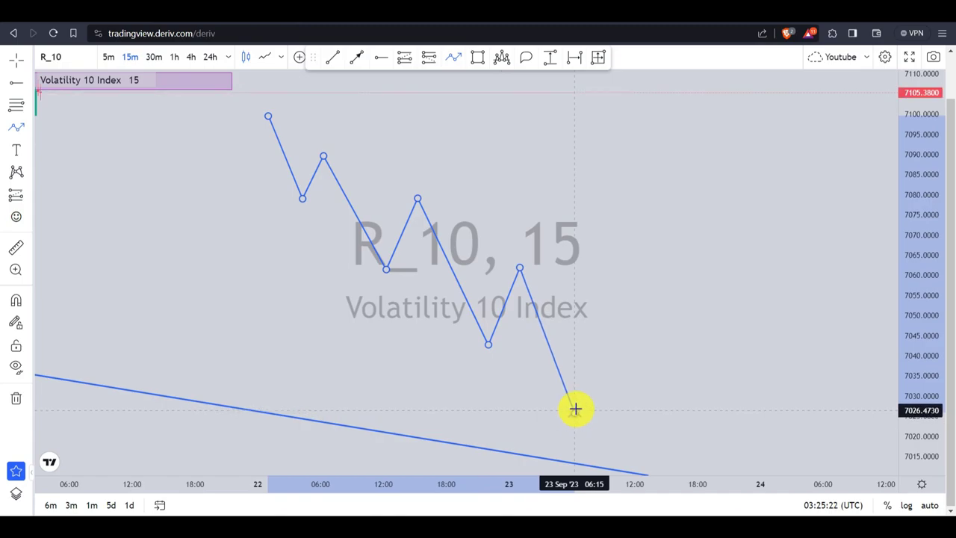
pyautogui.click(575, 412)
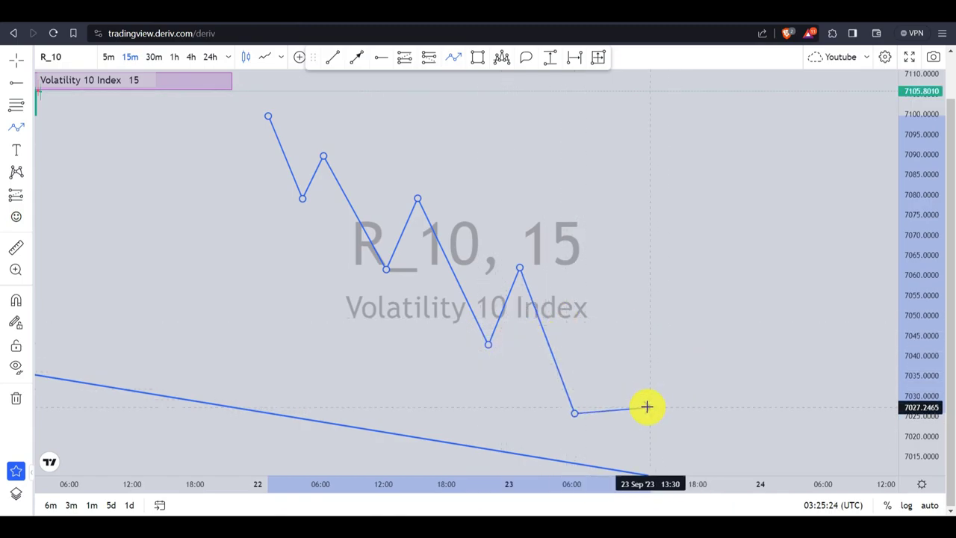
# Step: Continue the path with a choppy rising correction to about 7051 and end it with a drop to about 7016 at 24 September 06:30
pyautogui.click(582, 381)
pyautogui.click(619, 393)
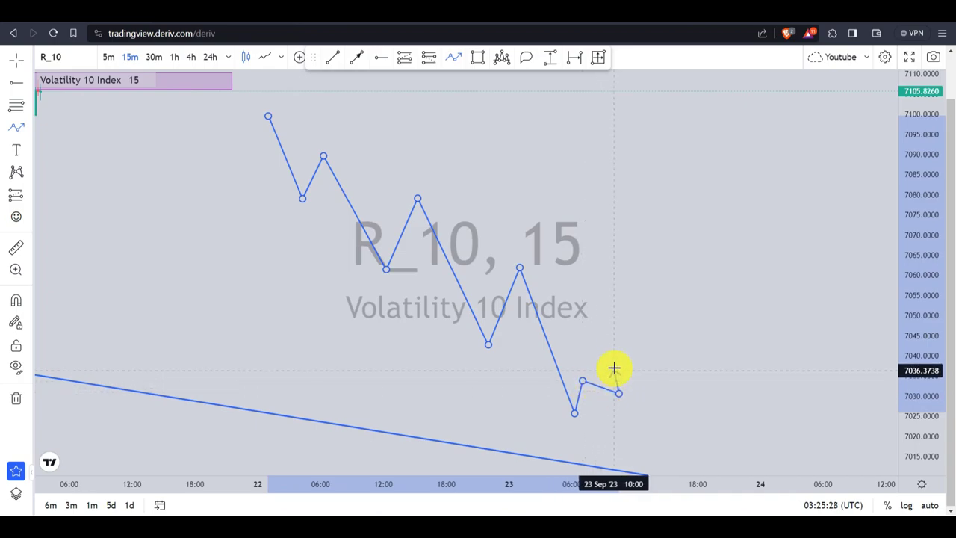
pyautogui.click(611, 354)
pyautogui.click(660, 368)
pyautogui.click(637, 338)
pyautogui.click(684, 341)
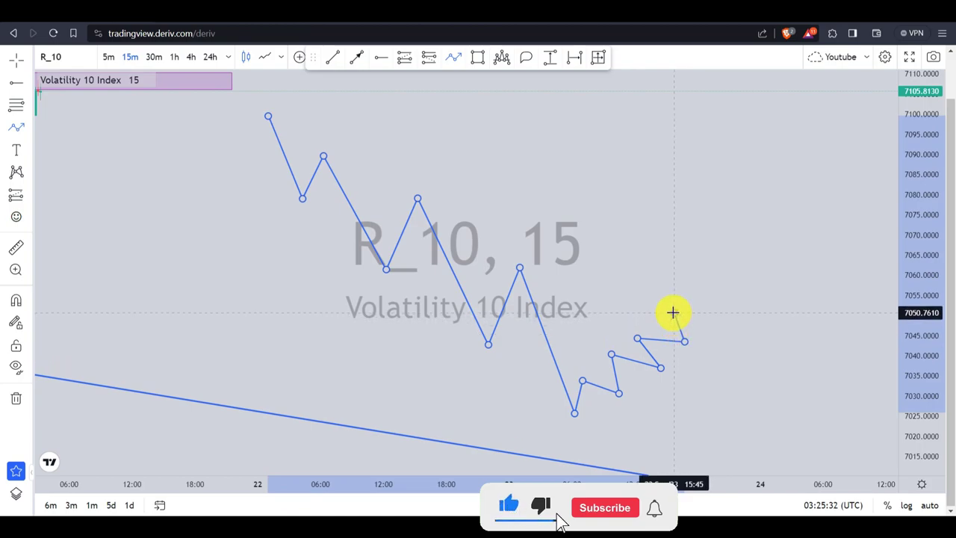
pyautogui.click(673, 312)
pyautogui.doubleClick(829, 452)
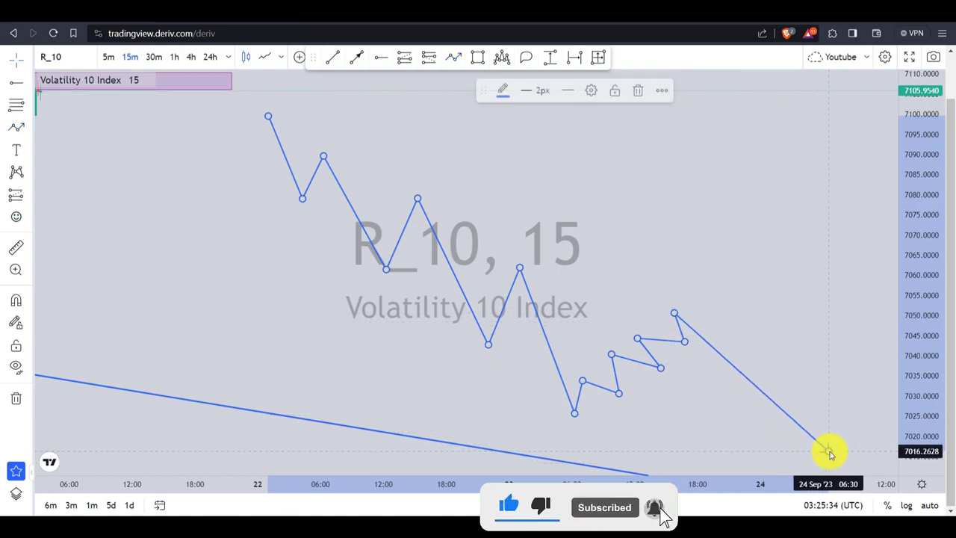
pyautogui.click(800, 331)
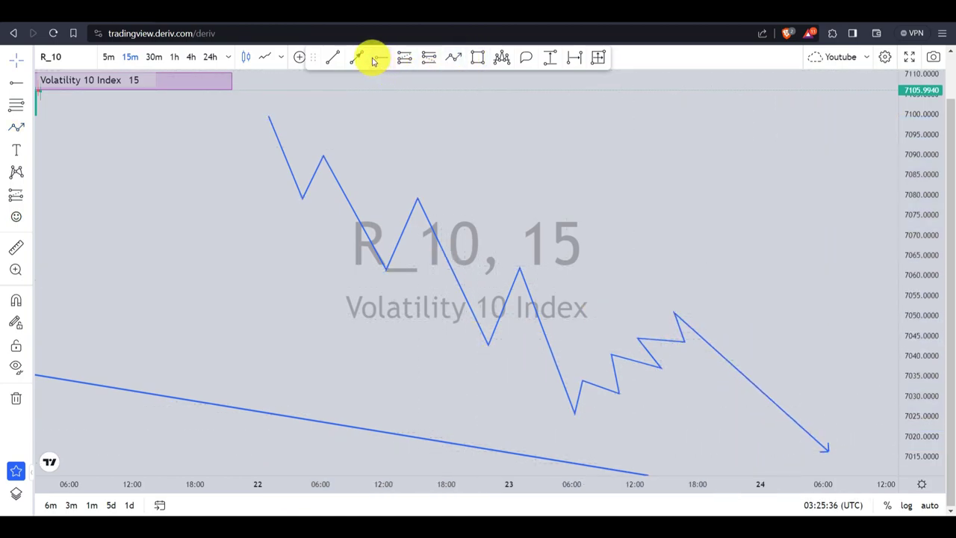
# Step: Draw two rising trend lines along the correction's highs and lows, the lower one starting at about 7024.9 on 23 September 06:30
pyautogui.click(341, 58)
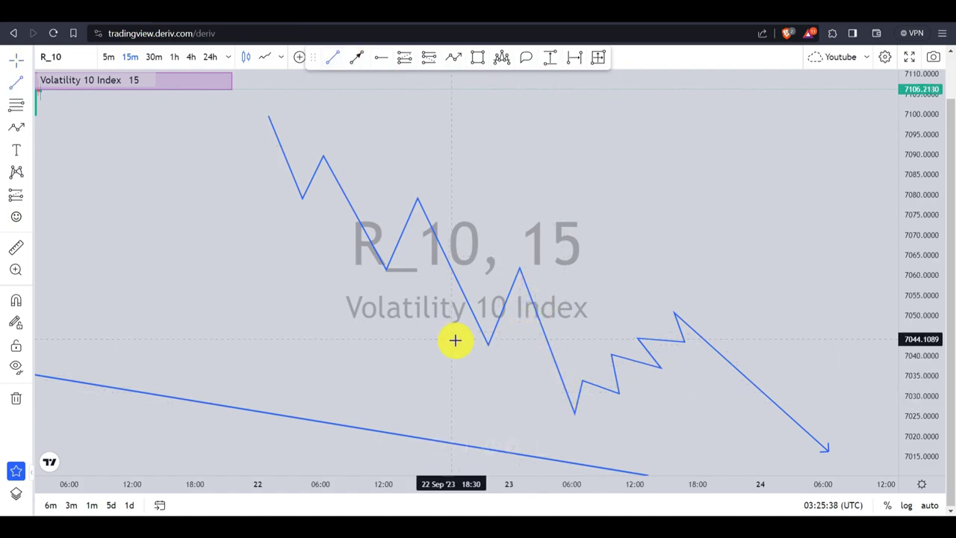
pyautogui.click(575, 384)
pyautogui.click(692, 299)
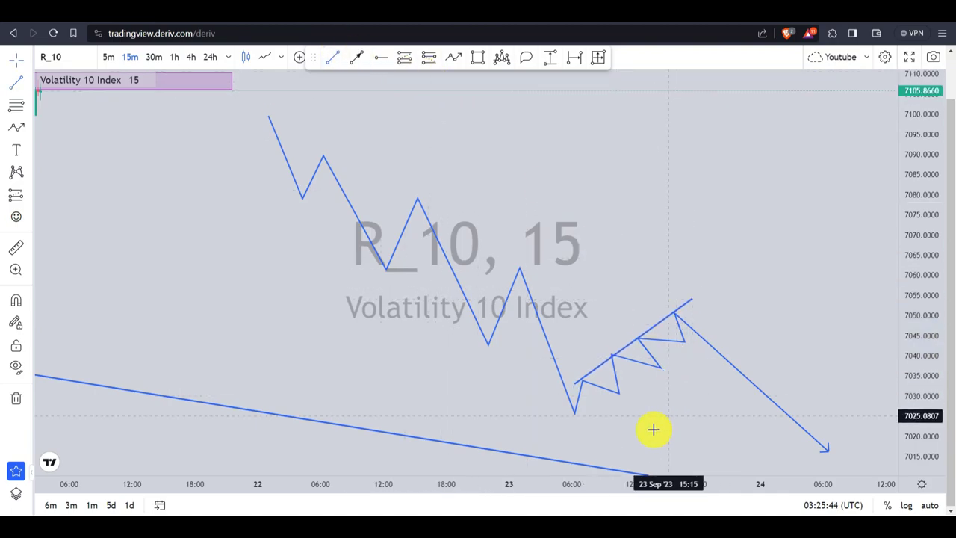
pyautogui.click(575, 416)
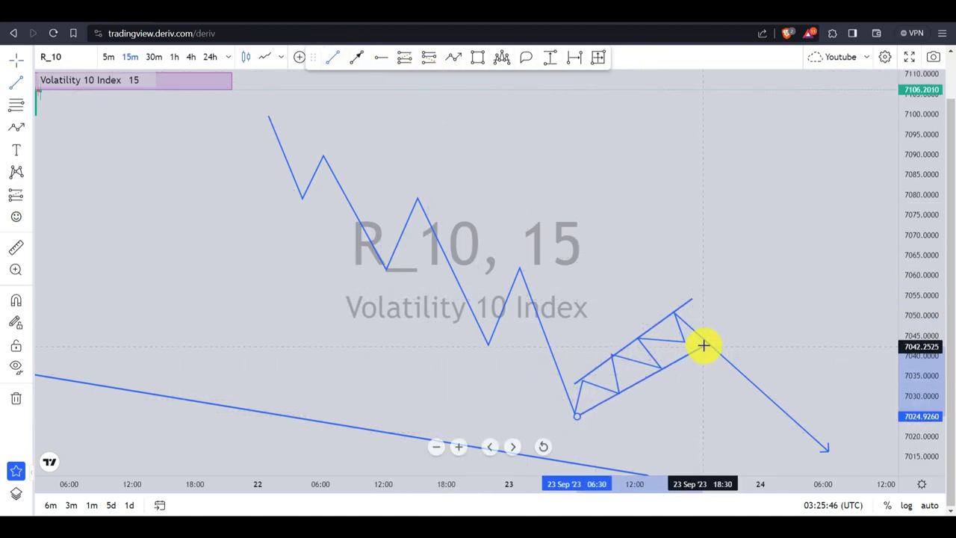
pyautogui.click(722, 330)
# Step: Draw a thin rectangle zone through the path's third low from 22 September 16:30 to 24 September 04:15, spanning about 7042.4 to 7045.5
pyautogui.click(477, 58)
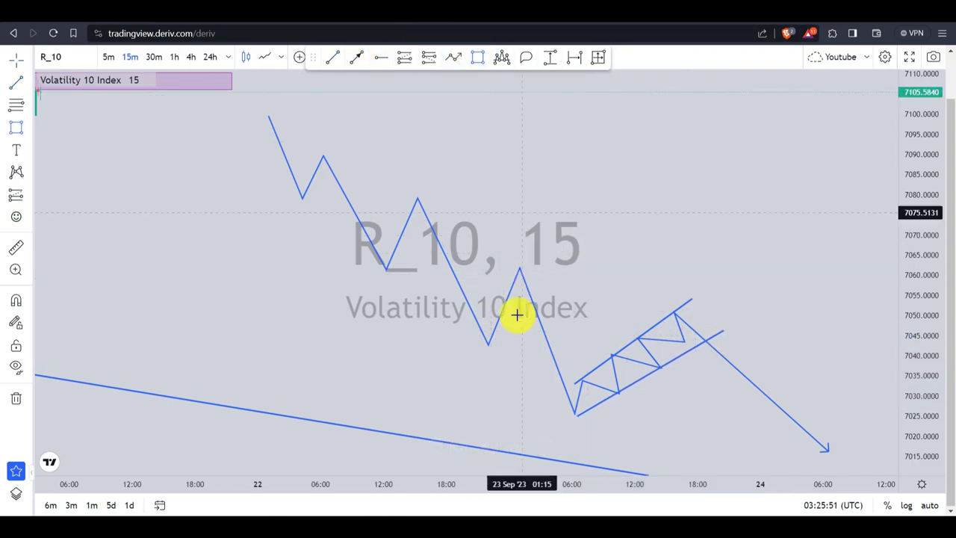
pyautogui.click(430, 333)
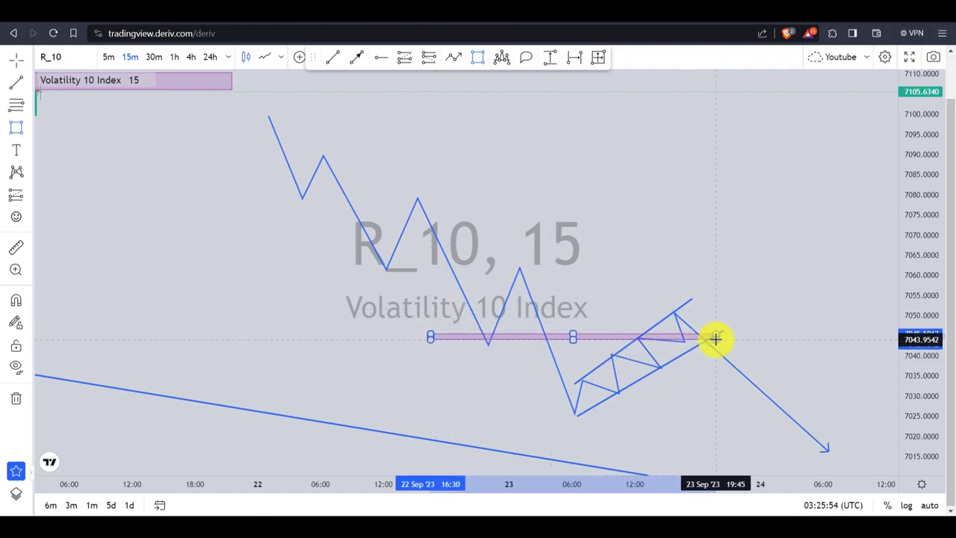
pyautogui.click(805, 344)
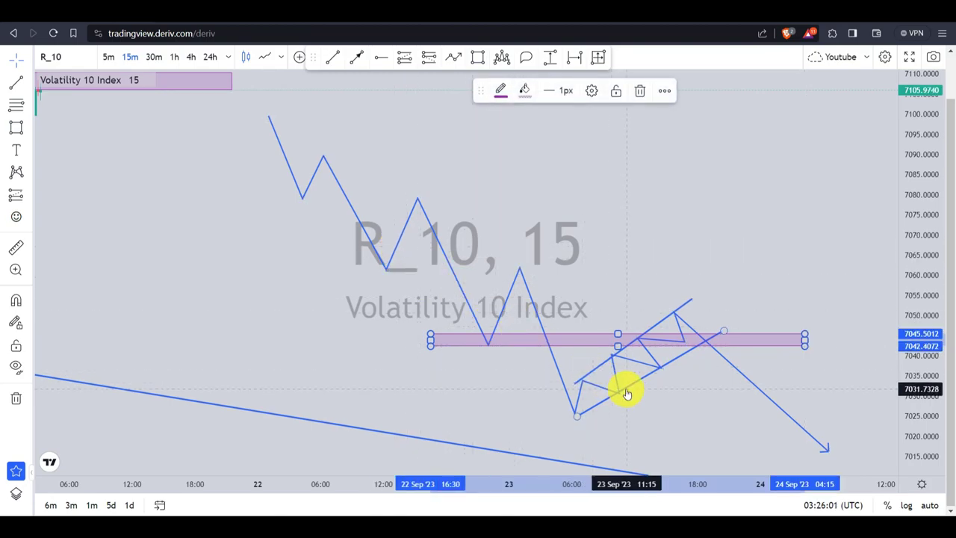
pyautogui.click(663, 236)
# Step: In the empty area ahead of price, start a second path from about 7108 with two falling legs, each followed by a pullback, reaching about 7086
pyautogui.moveTo(663, 236); pyautogui.dragTo(478, 184)
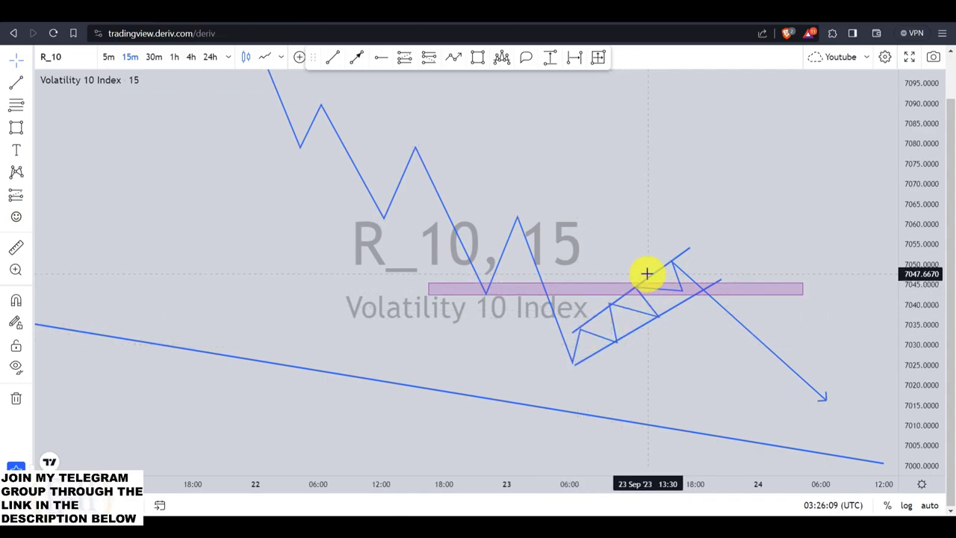
pyautogui.moveTo(640, 171); pyautogui.dragTo(586, 332)
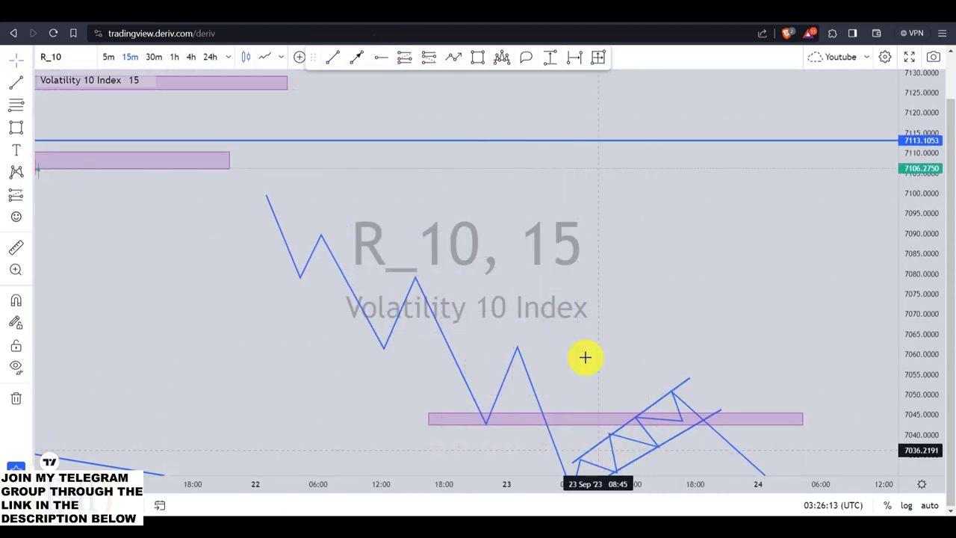
pyautogui.click(453, 60)
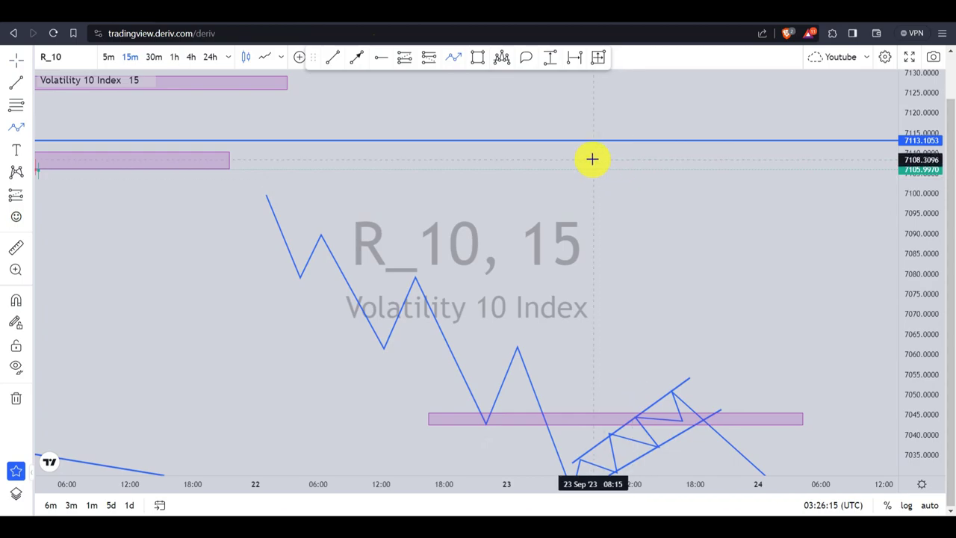
pyautogui.click(593, 160)
pyautogui.click(637, 249)
pyautogui.click(651, 215)
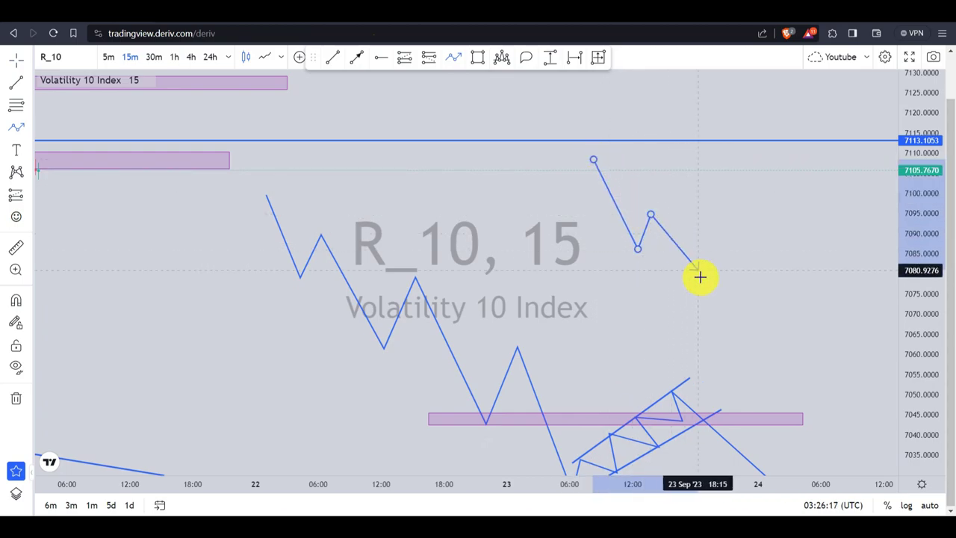
pyautogui.click(703, 289)
pyautogui.click(708, 249)
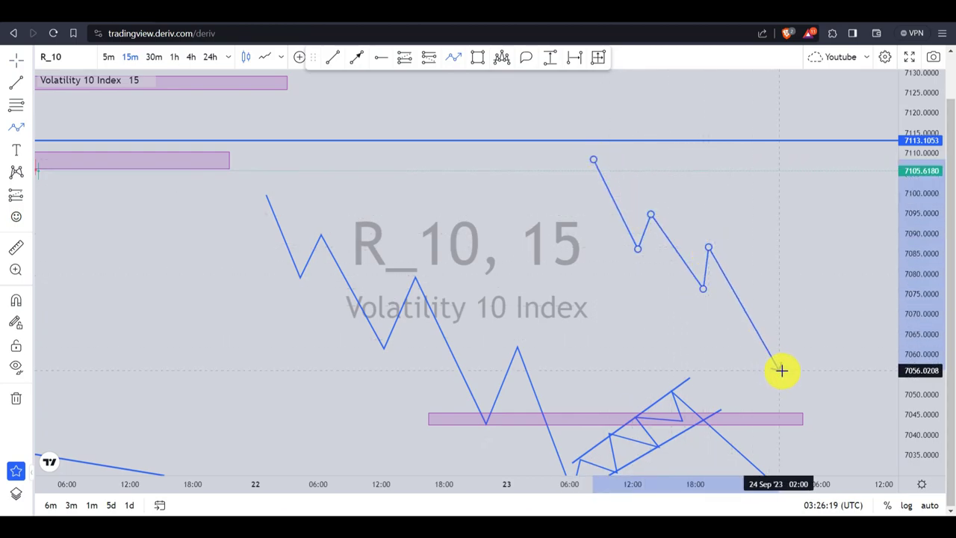
# Step: Continue the second path from a low near 7056 into a double top around 7073, and end it with a drop to about 7039
pyautogui.click(799, 300)
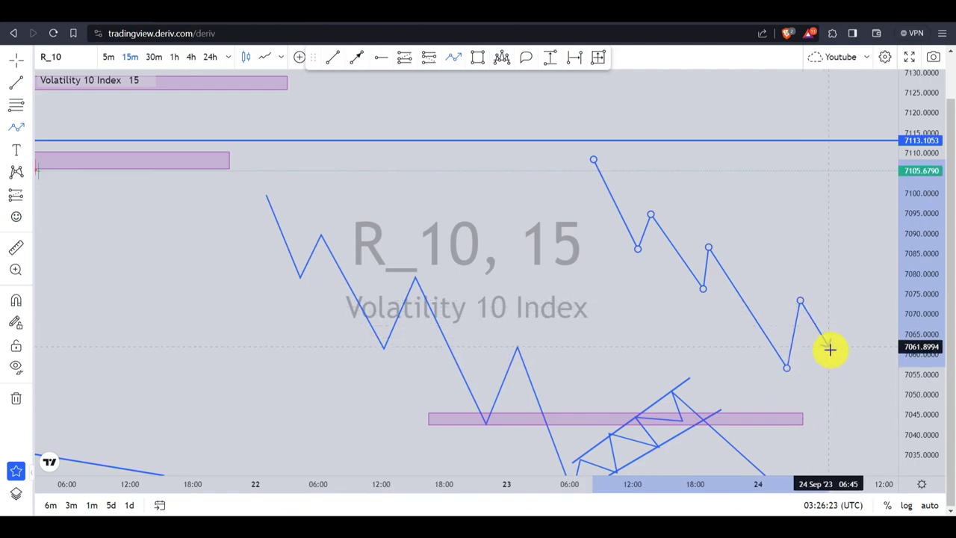
pyautogui.click(844, 364)
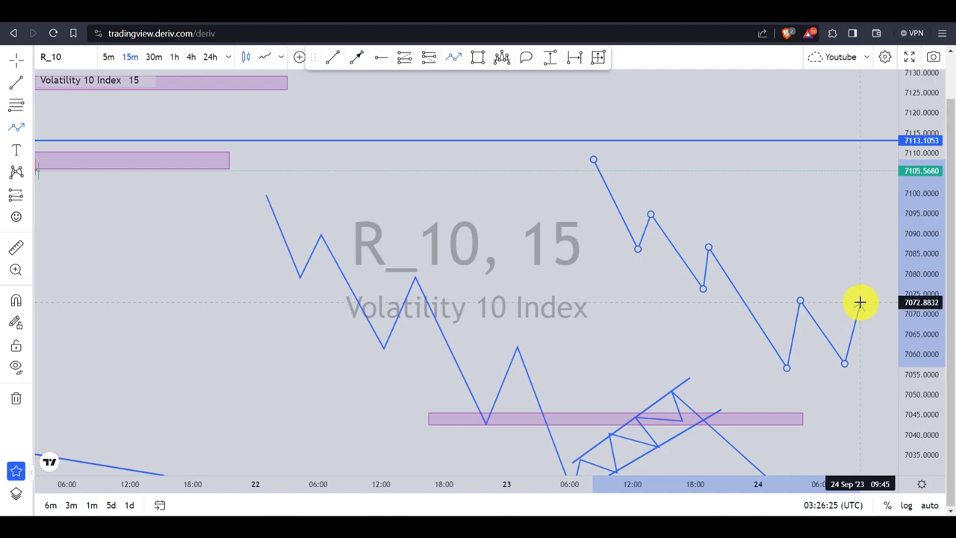
pyautogui.click(867, 307)
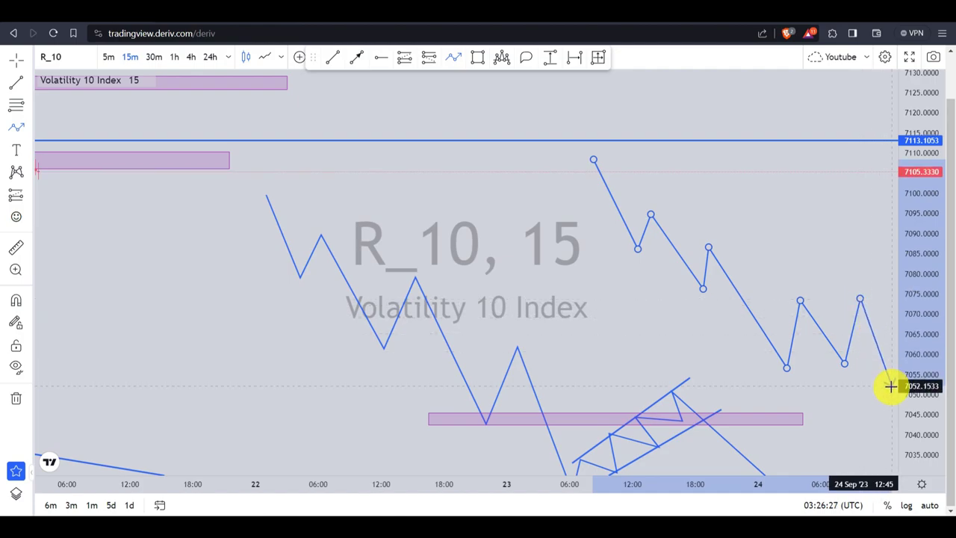
pyautogui.doubleClick(893, 437)
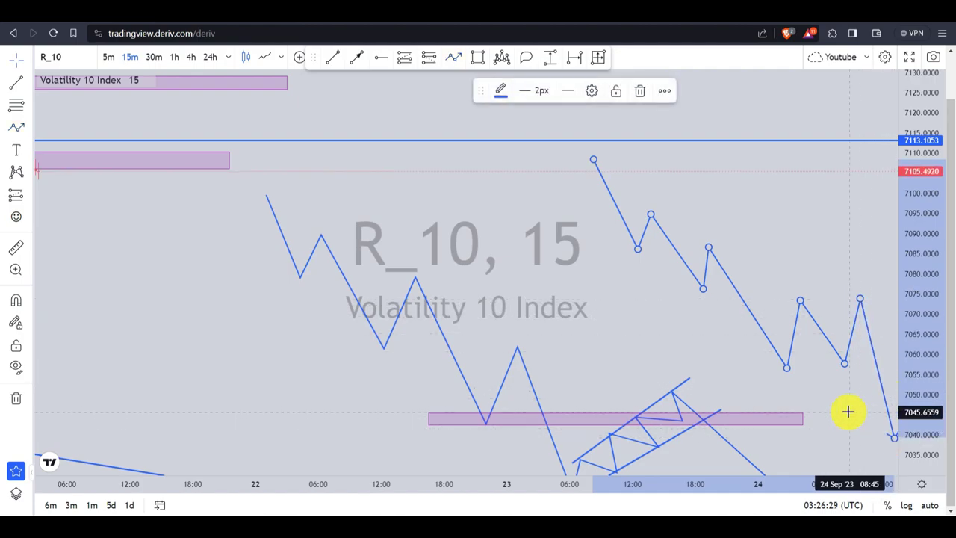
# Step: Draw a thin rectangle zone from the second path's second low across its double top, ending about 24 September 12:45, spanning about 7074 to 7076.6
pyautogui.click(758, 367)
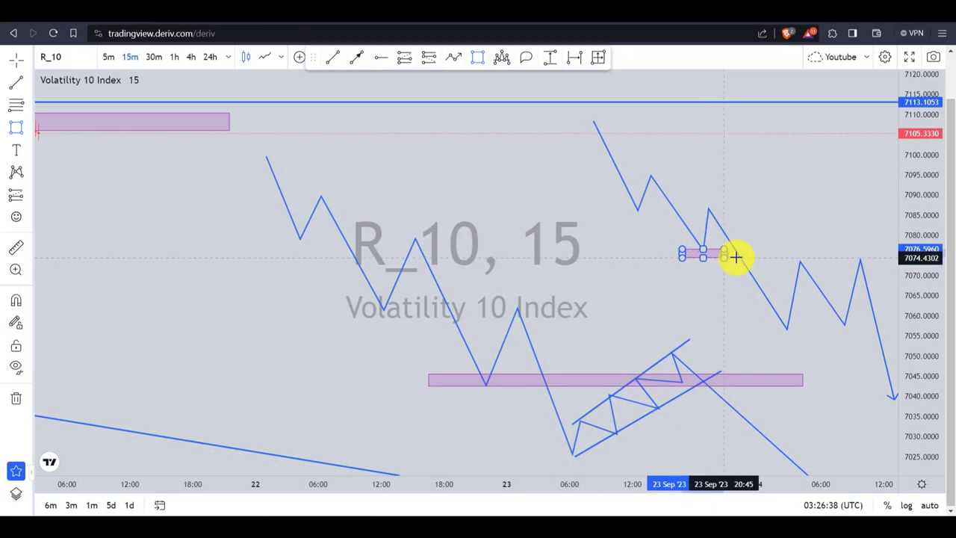
pyautogui.moveTo(737, 254); pyautogui.dragTo(892, 257)
pyautogui.doubleClick(890, 255)
pyautogui.click(823, 183)
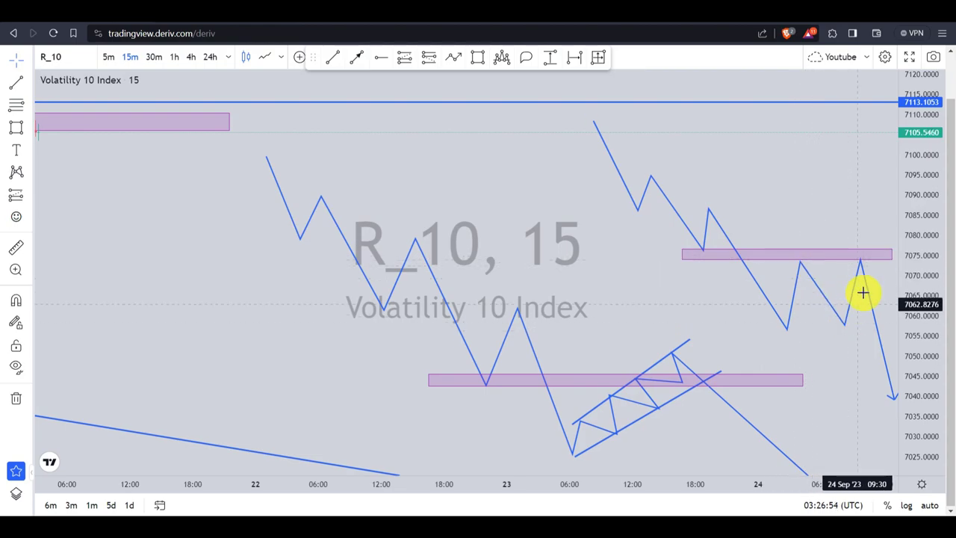
pyautogui.click(867, 365)
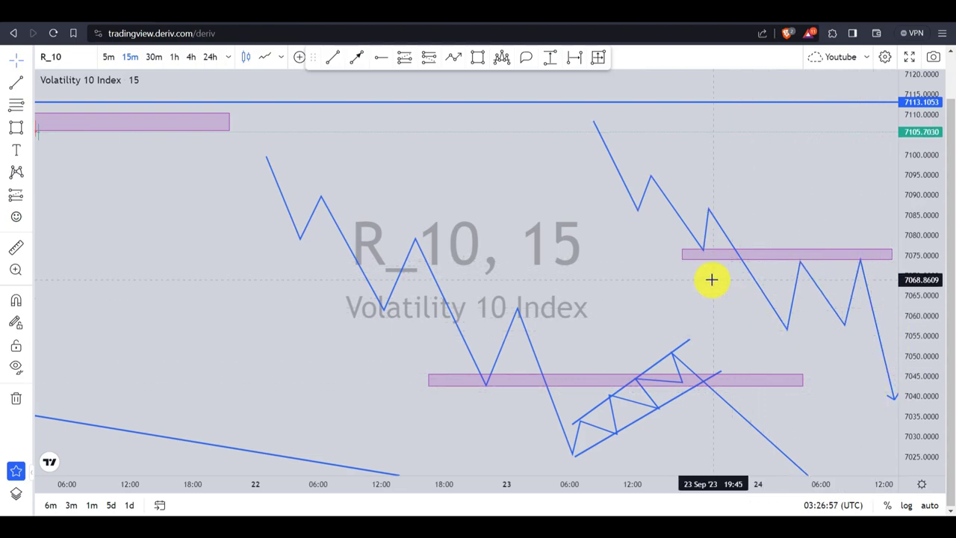
# Step: Return to the price candles and shorten the rectangle zone above the 7113.1 line so it ends at 21 September 14:00
pyautogui.moveTo(303, 318); pyautogui.dragTo(281, 314)
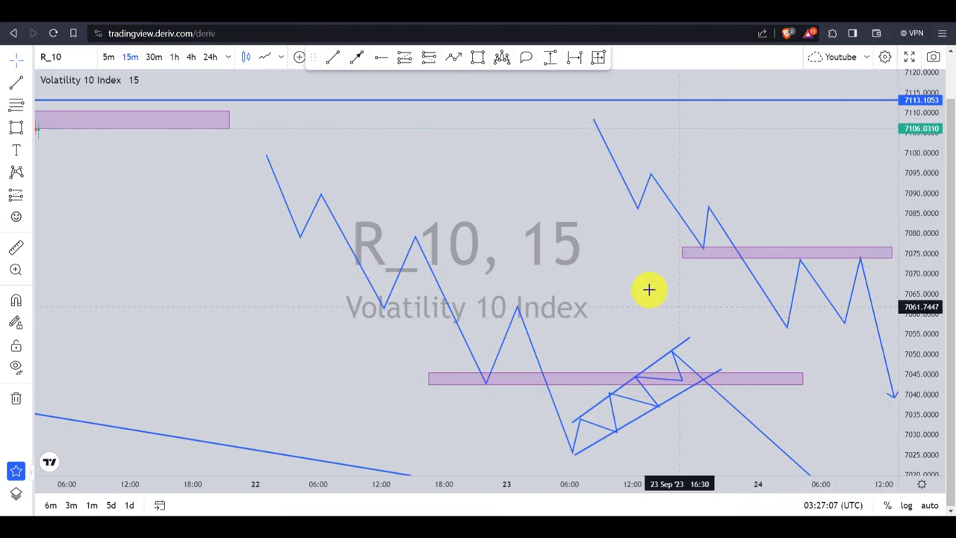
pyautogui.moveTo(511, 207); pyautogui.dragTo(550, 211)
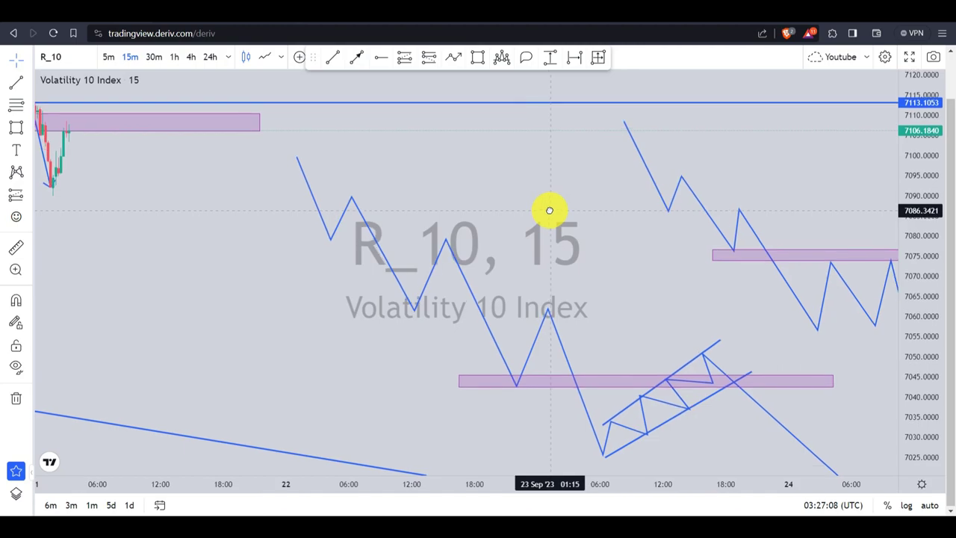
pyautogui.moveTo(251, 272); pyautogui.dragTo(807, 387)
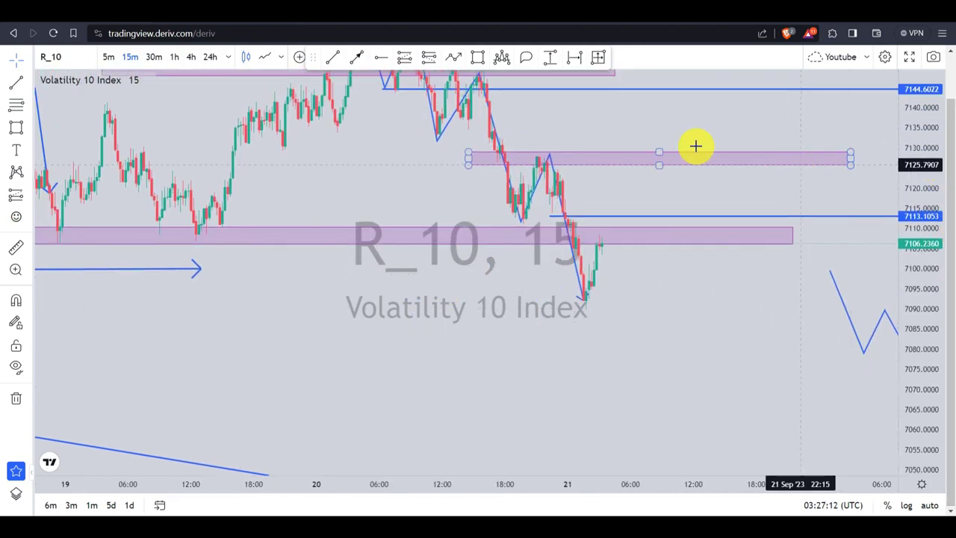
pyautogui.moveTo(852, 153); pyautogui.dragTo(736, 153)
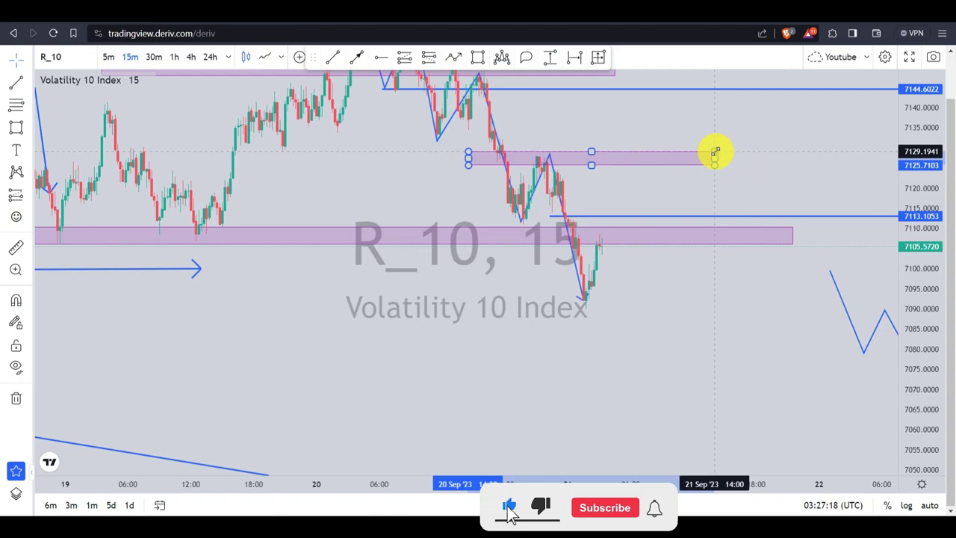
pyautogui.click(793, 150)
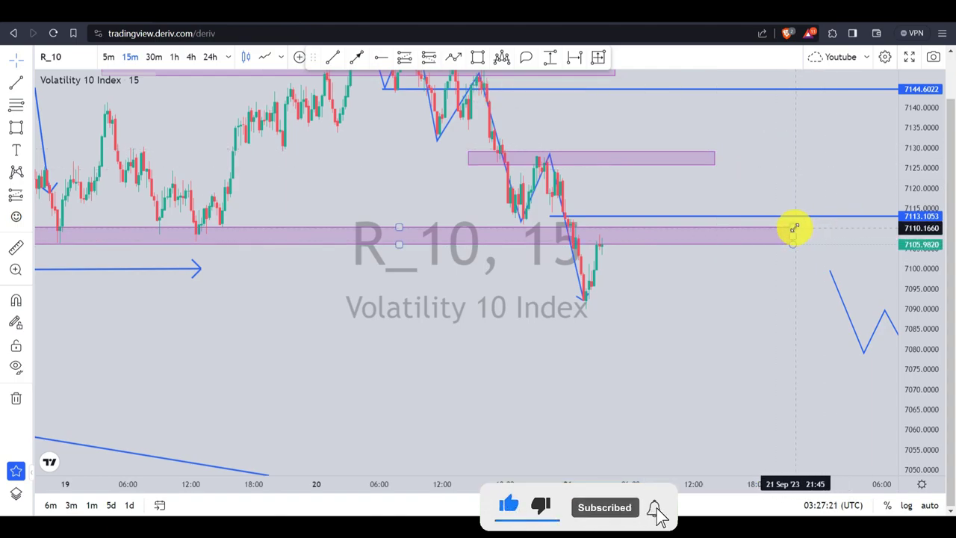